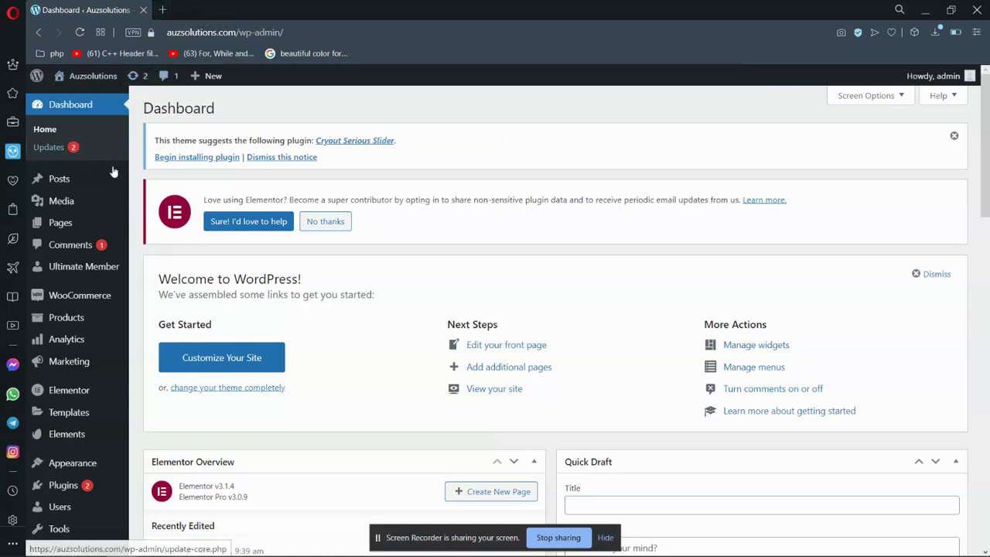
Step: Open the page for adding plugins in a new browser tab and search the plugin directory for "random id"
mouse_move(111, 183)
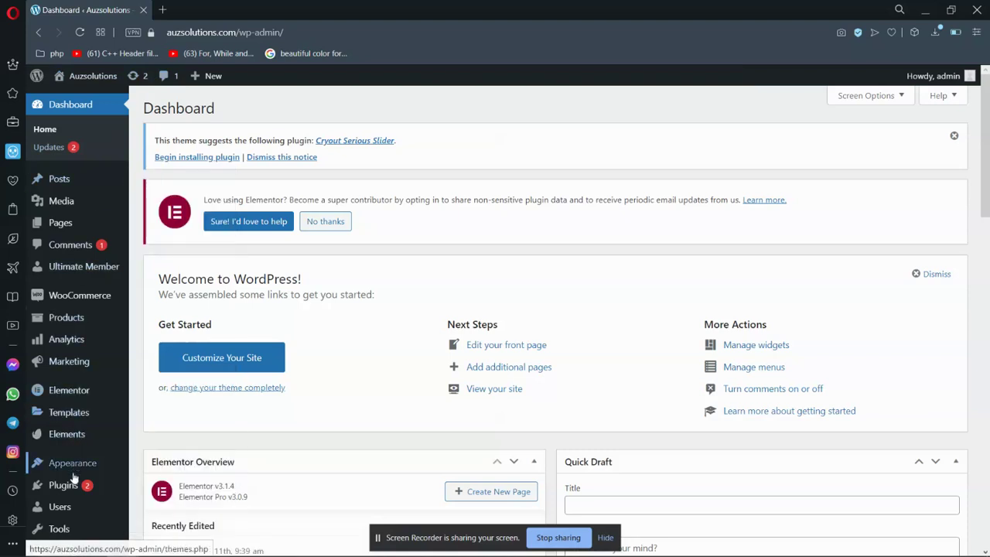
mouse_move(74, 485)
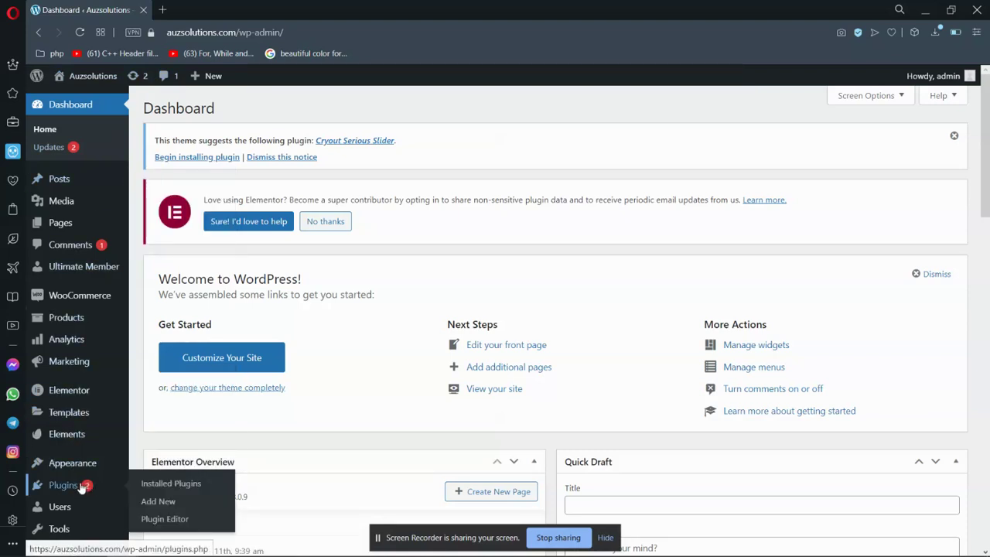
right_click(149, 506)
click(158, 345)
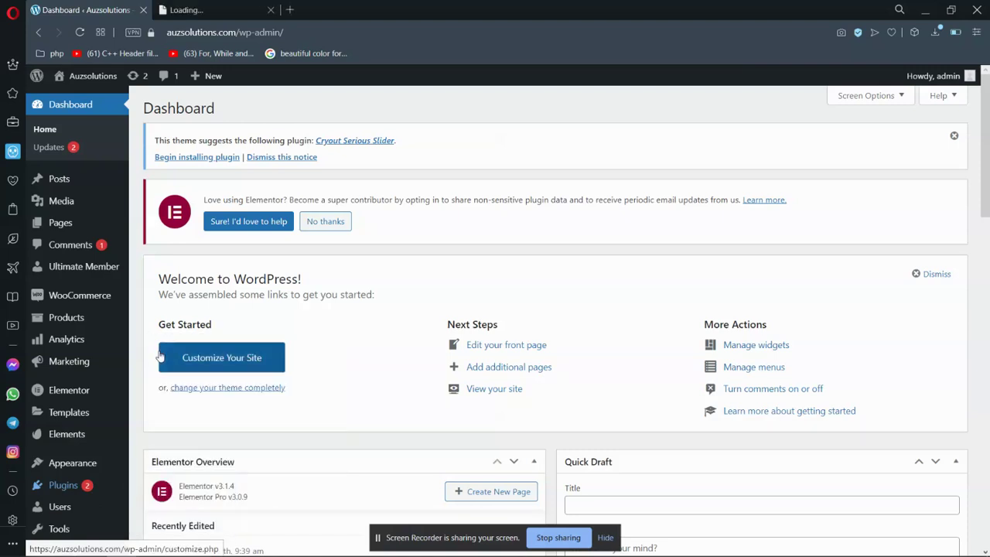
click(168, 6)
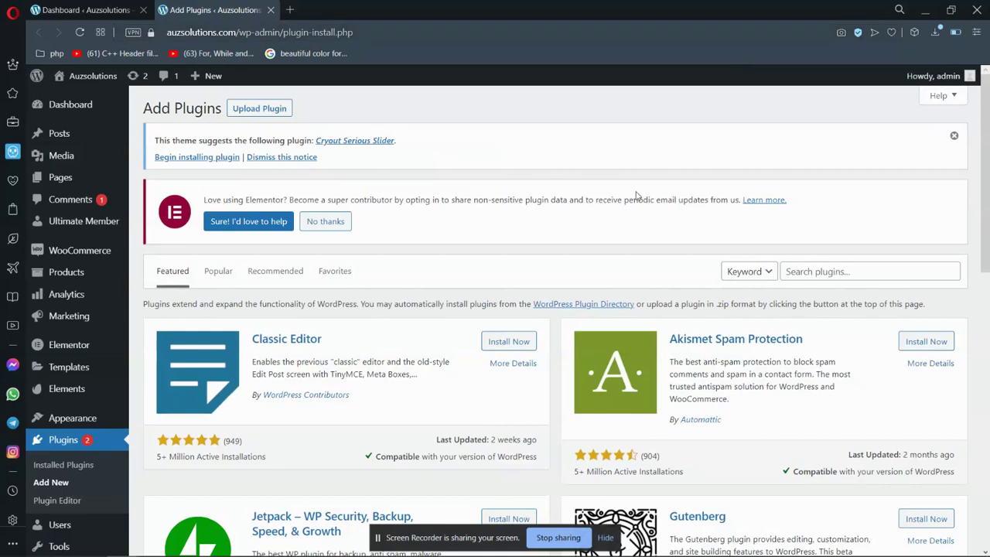
click(823, 277)
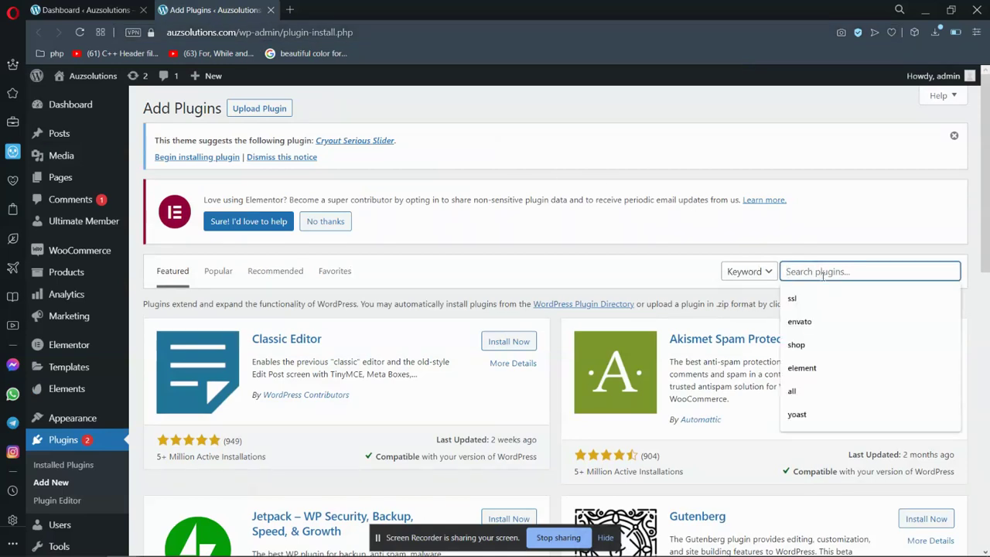
text(r)
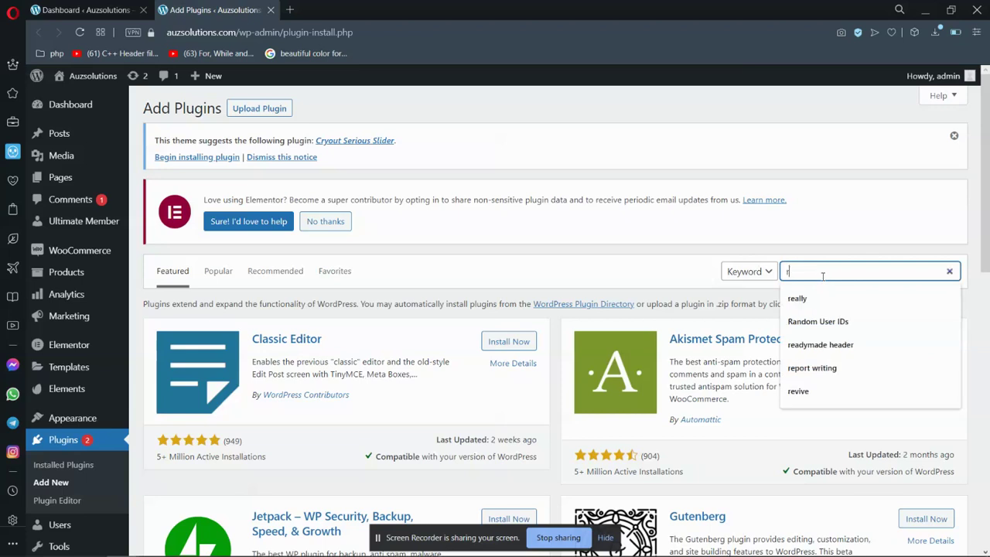
text(andom id)
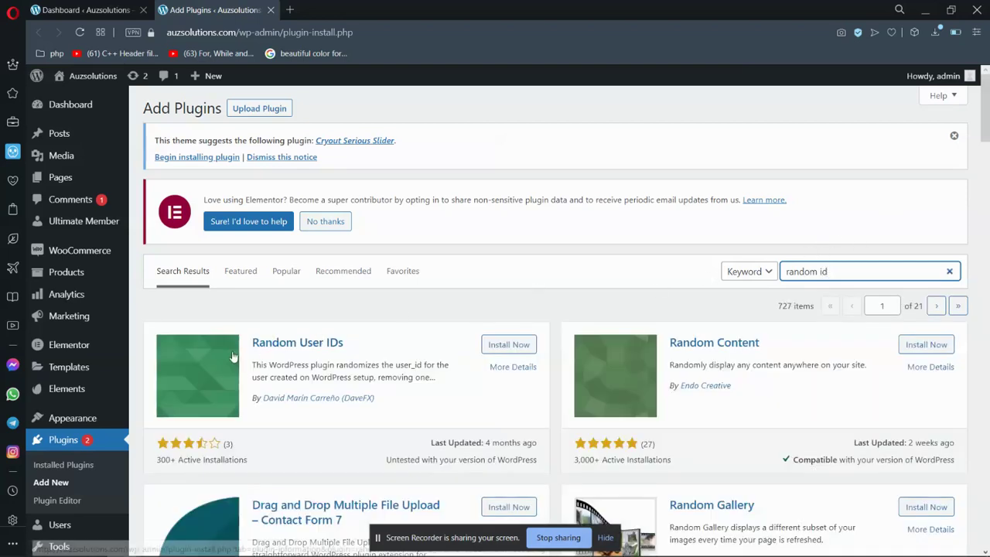
Step: Install the Random User IDs plugin from the search results and activate it
drag(232, 356, 348, 356)
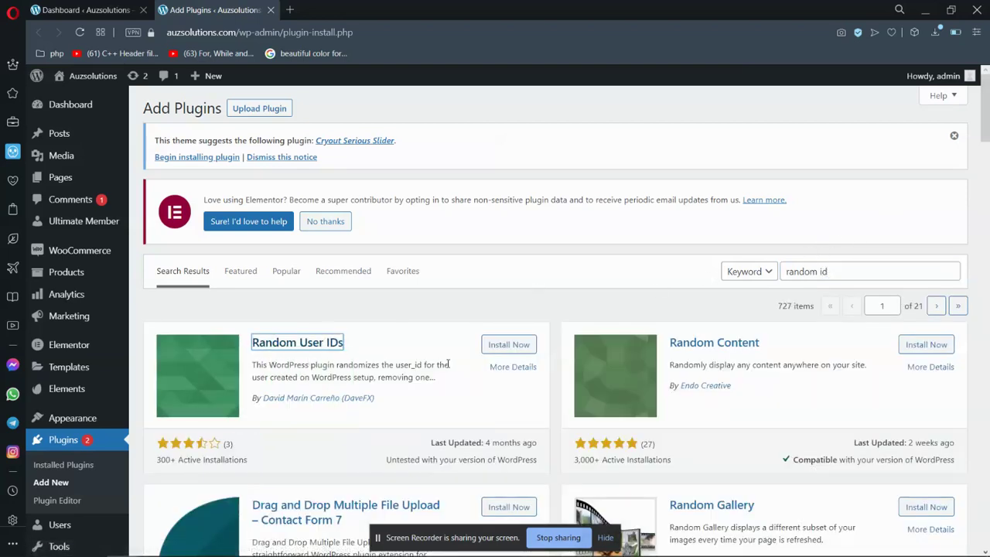
click(509, 341)
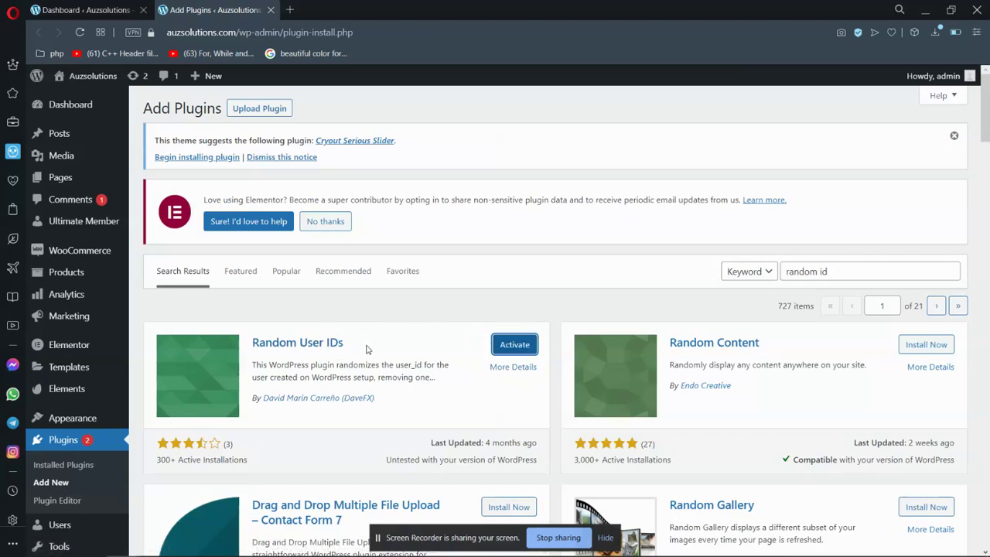
click(504, 347)
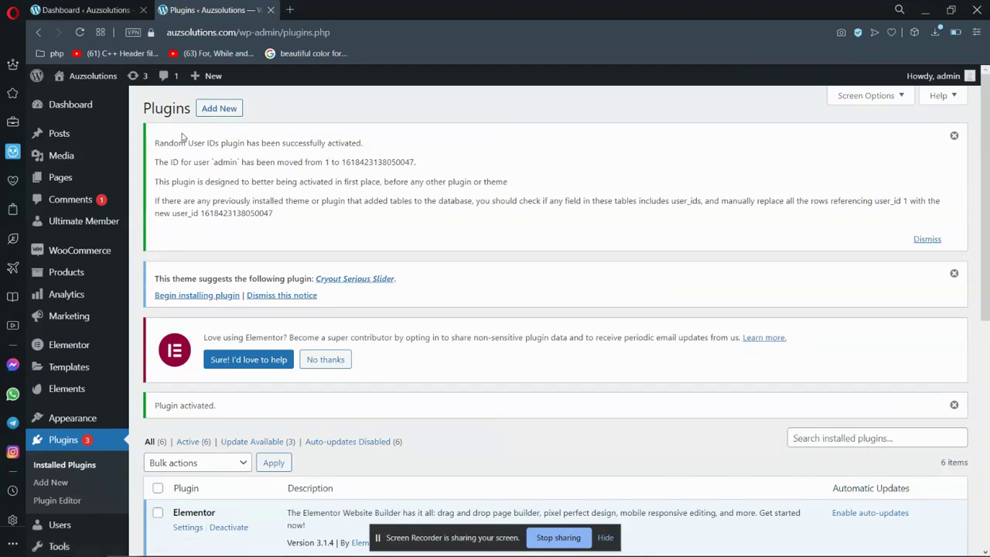
Step: Examine the Random User IDs activation notice for the admin account's ID change and look over the installed plugins list
drag(195, 161, 241, 162)
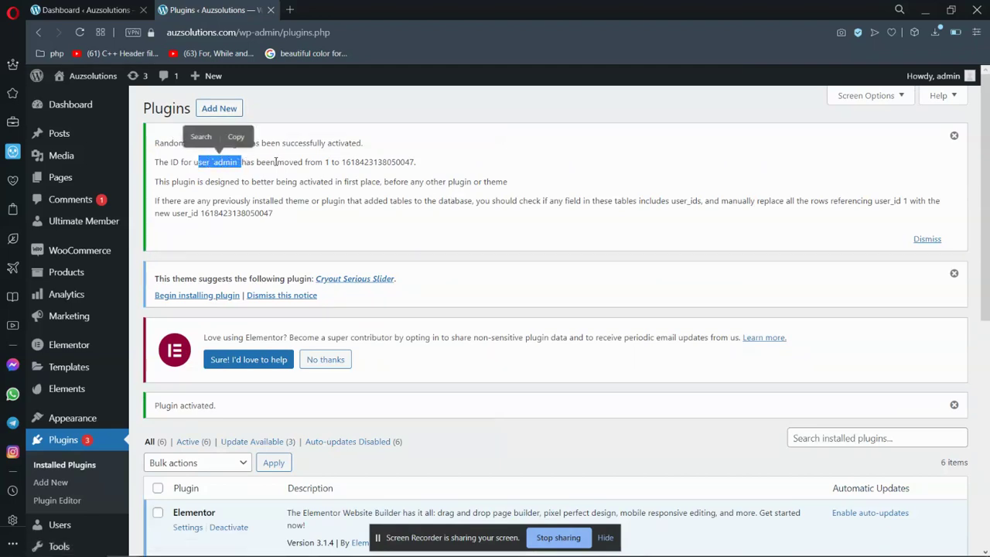
drag(329, 162, 404, 162)
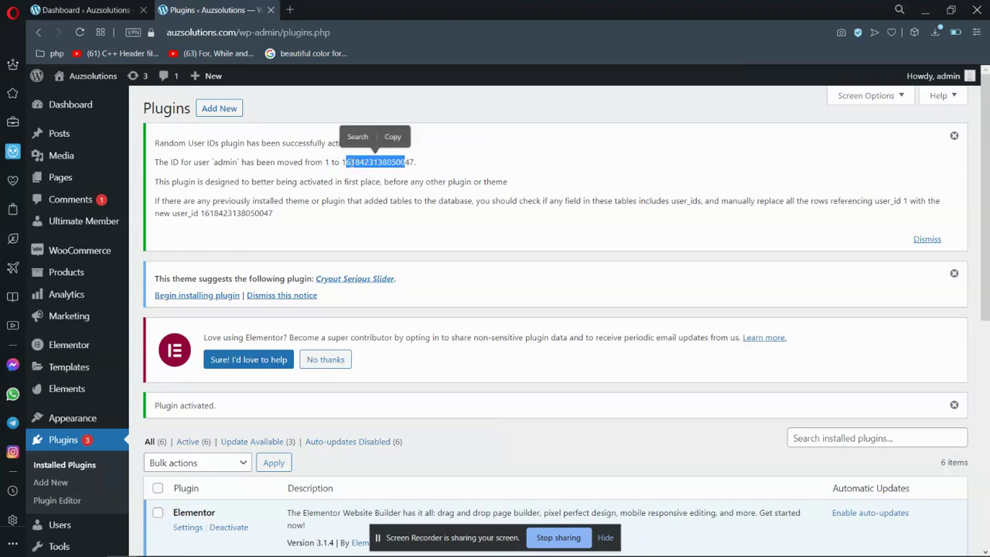
click(404, 162)
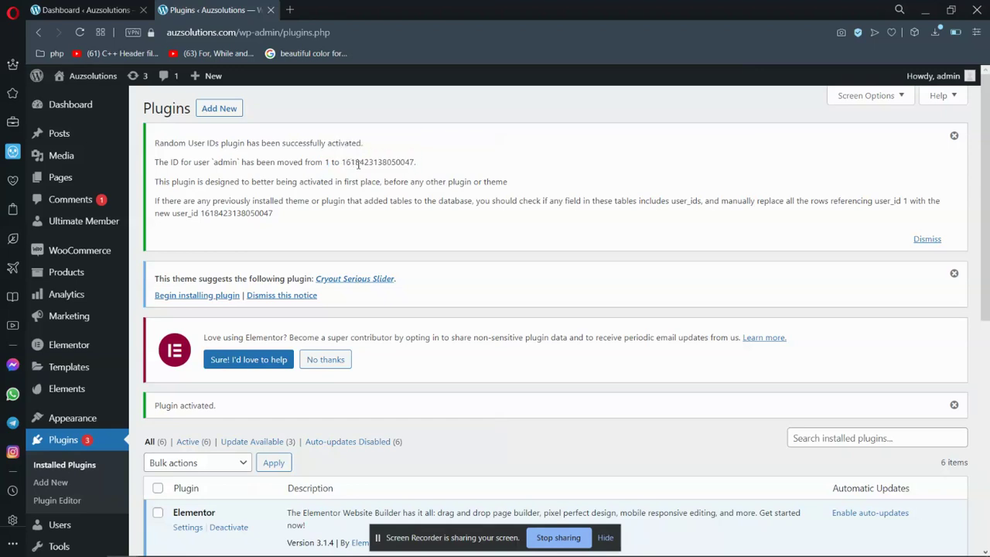
drag(209, 215, 242, 214)
click(206, 212)
scroll(988, 294, down, 1)
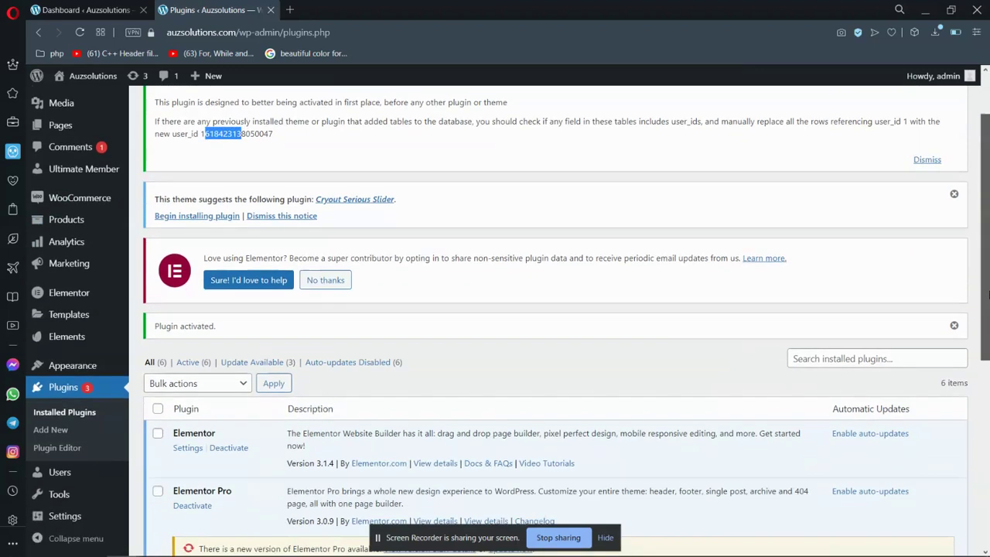
drag(988, 294, 988, 379)
scroll(619, 194, up, 1)
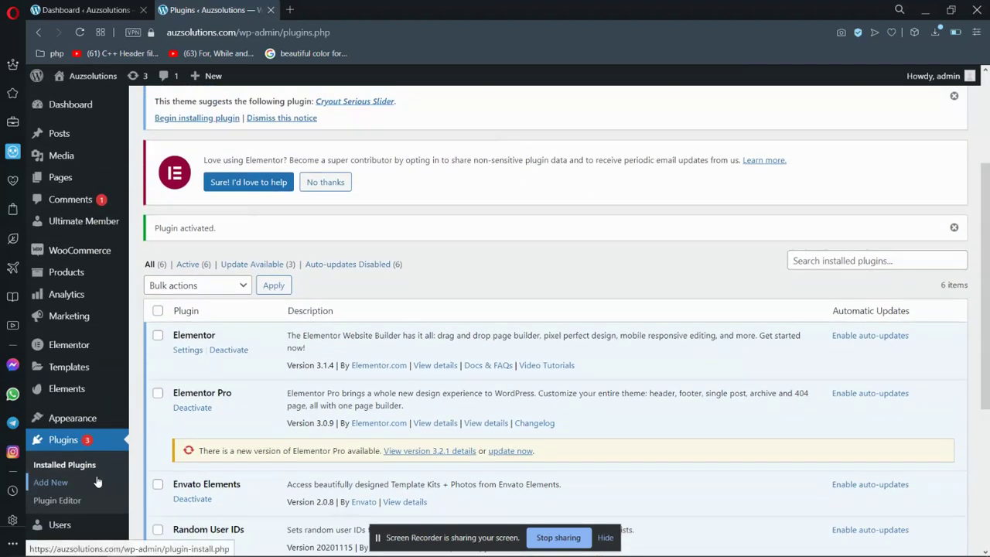
Step: Open the page for adding plugins in another browser tab and search the plugin directory for "php"
right_click(60, 486)
click(91, 340)
click(338, 8)
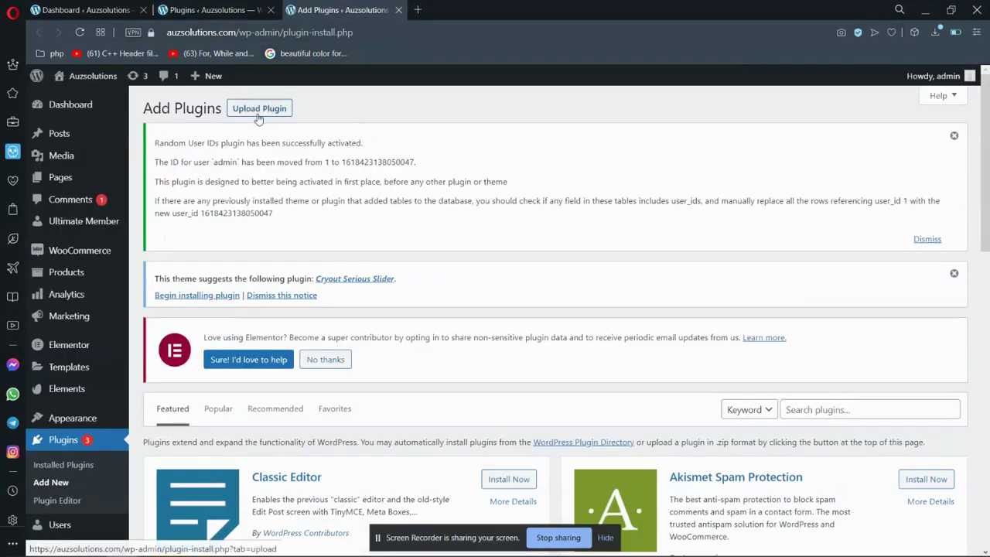
click(880, 411)
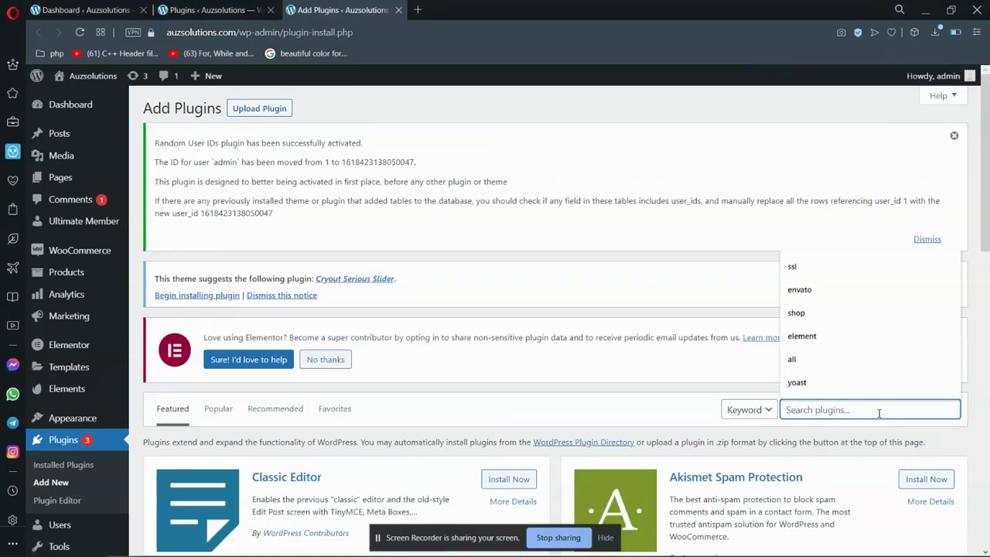
text(code snippest)
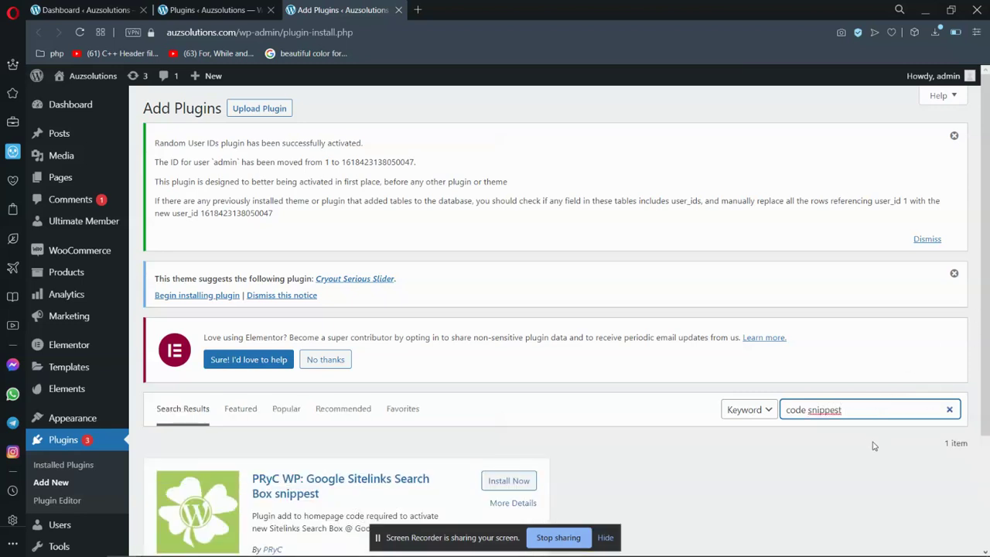
key(ctrl+shift+Left)
key(ctrl+shift+Left)
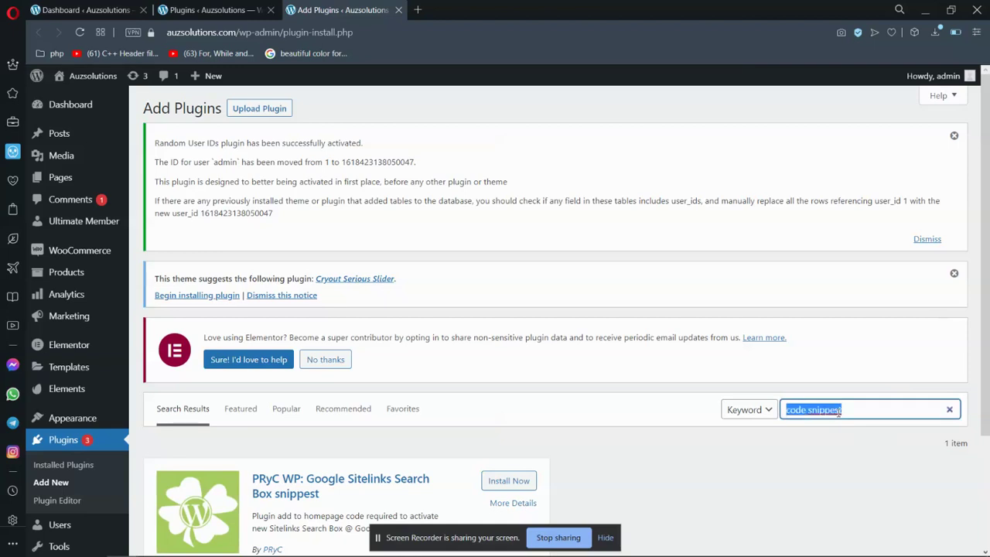
text(php)
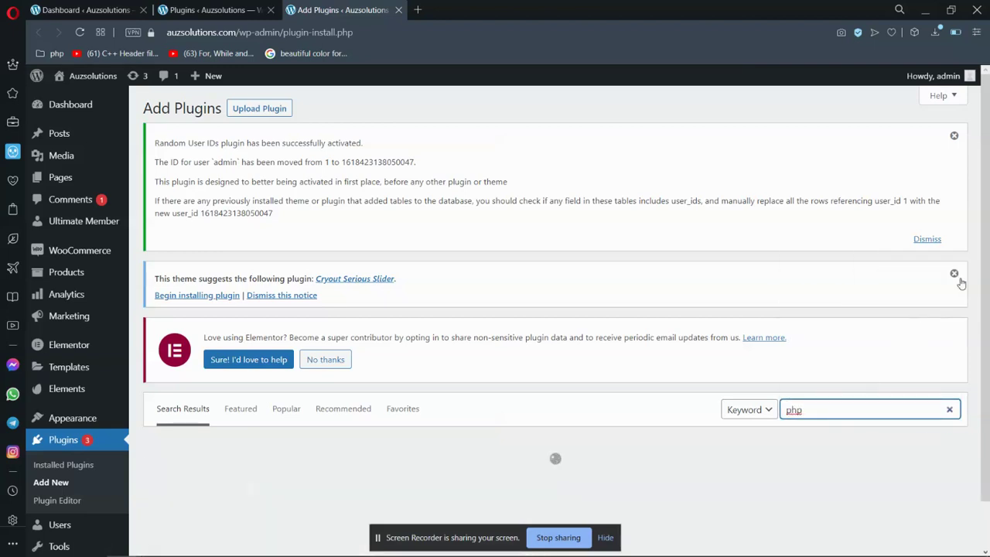
Step: Install the Insert PHP Code Snippet and Code Snippets plugins from the search results
scroll(987, 254, down, 10)
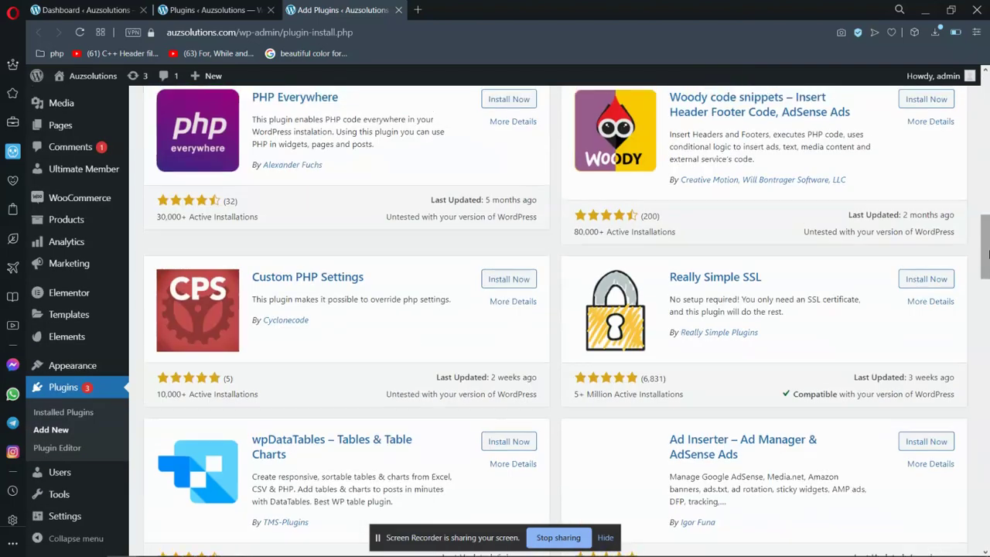
drag(987, 254, 987, 168)
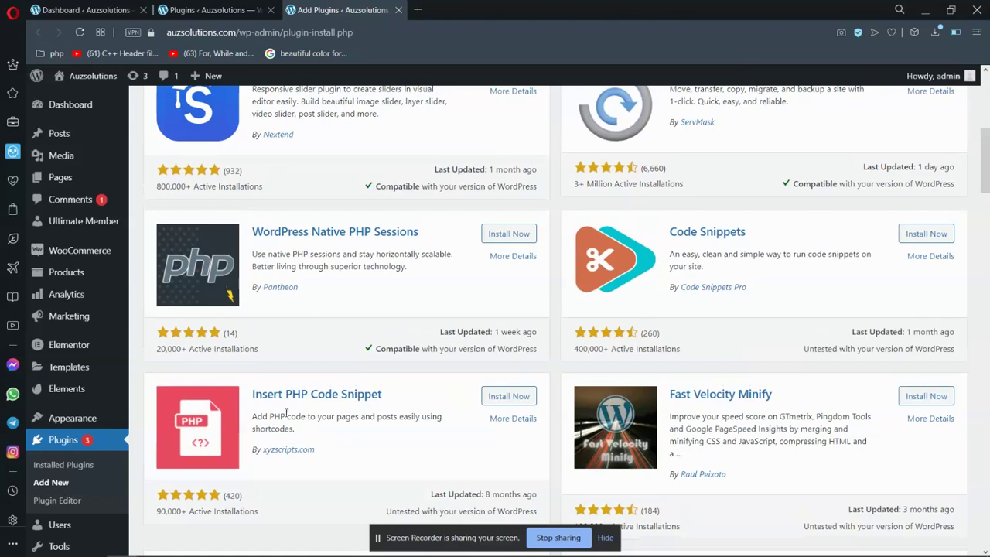
drag(265, 394, 385, 395)
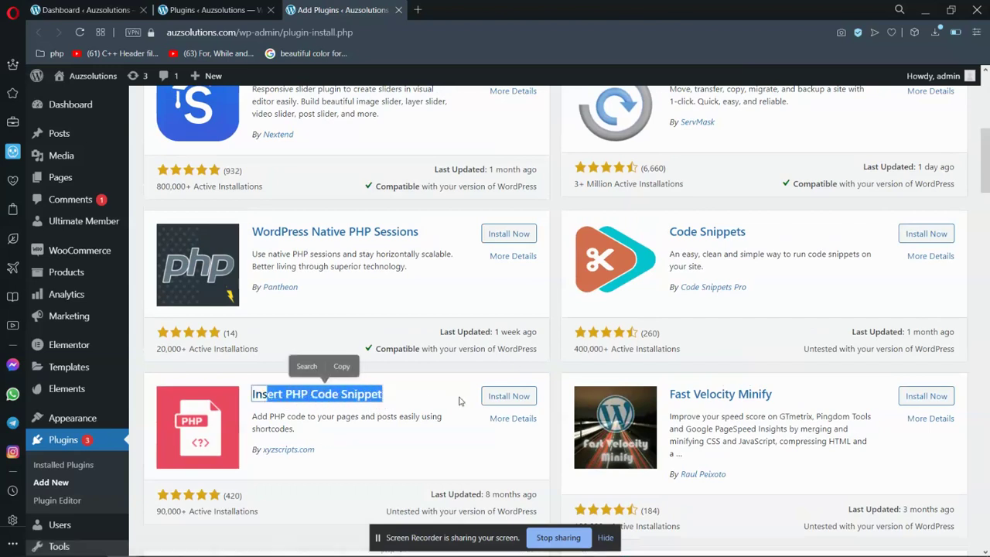
click(504, 395)
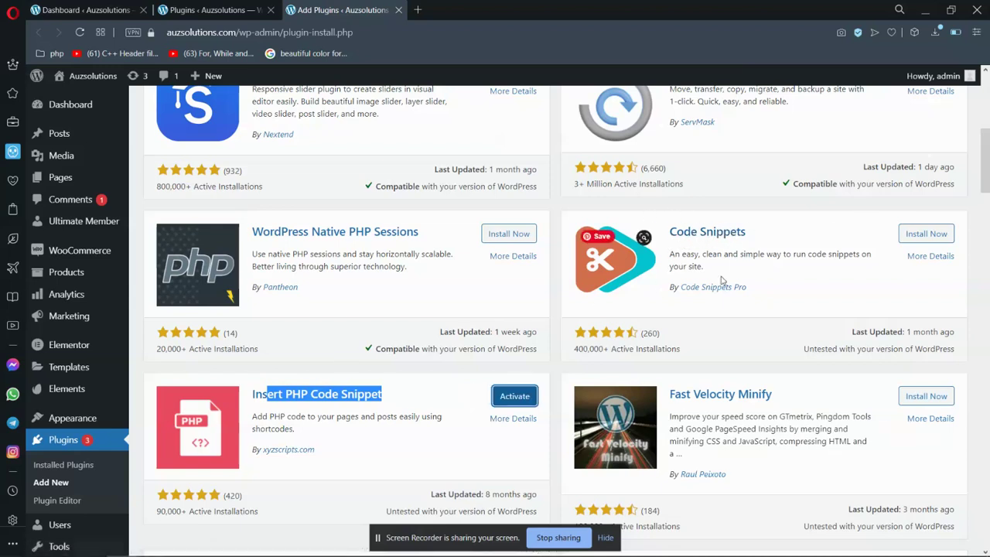
click(917, 233)
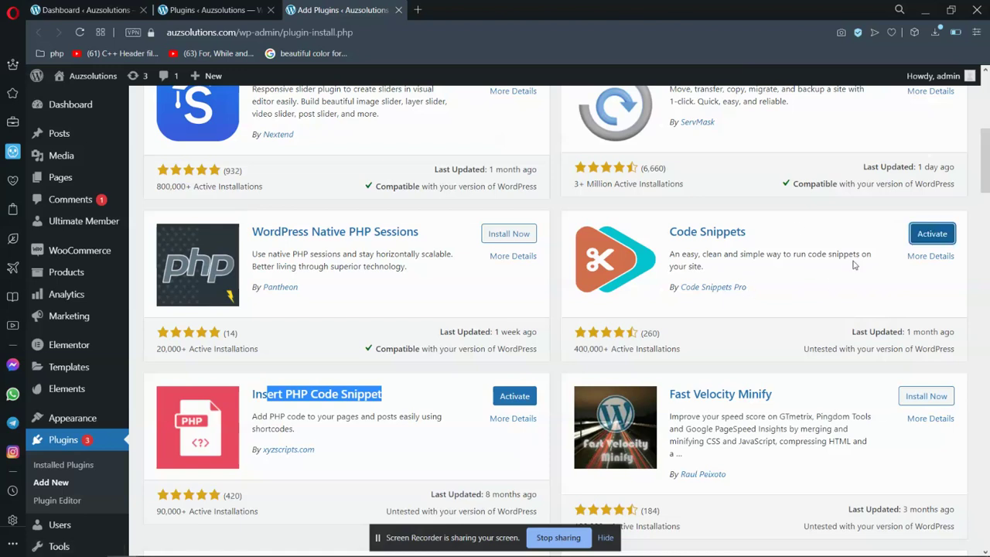
Step: Activate Insert PHP Code Snippet and Code Snippets together with a bulk action in the installed plugins list
click(64, 440)
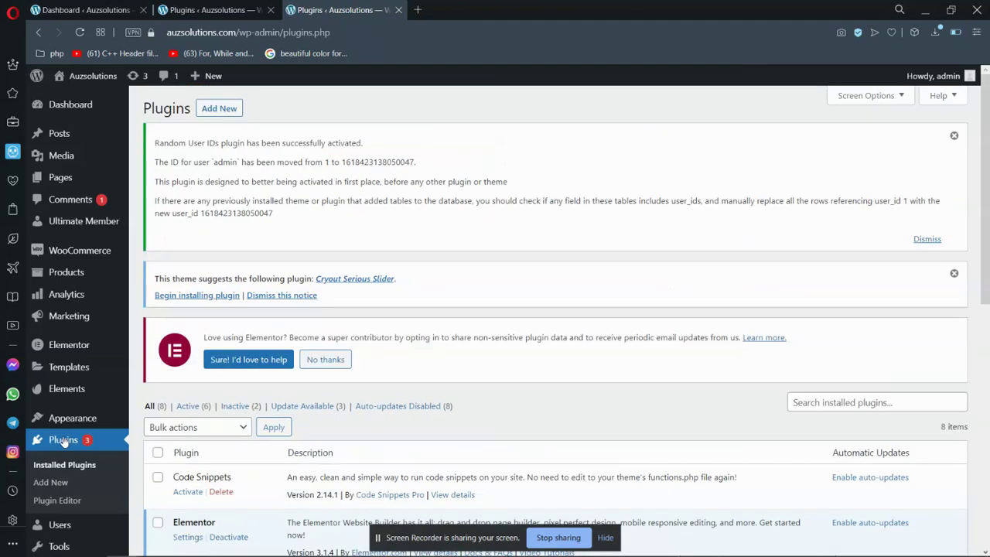
drag(987, 155, 988, 342)
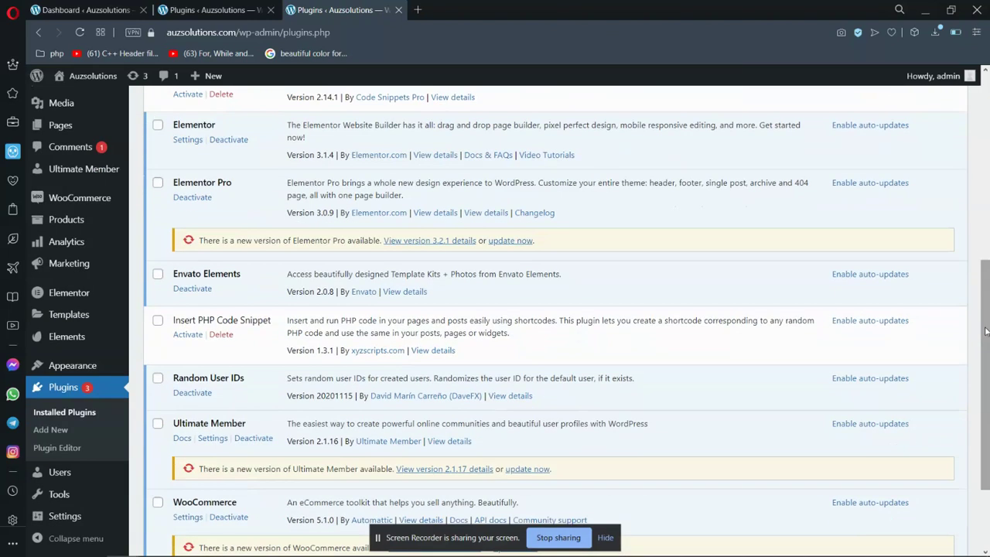
click(158, 322)
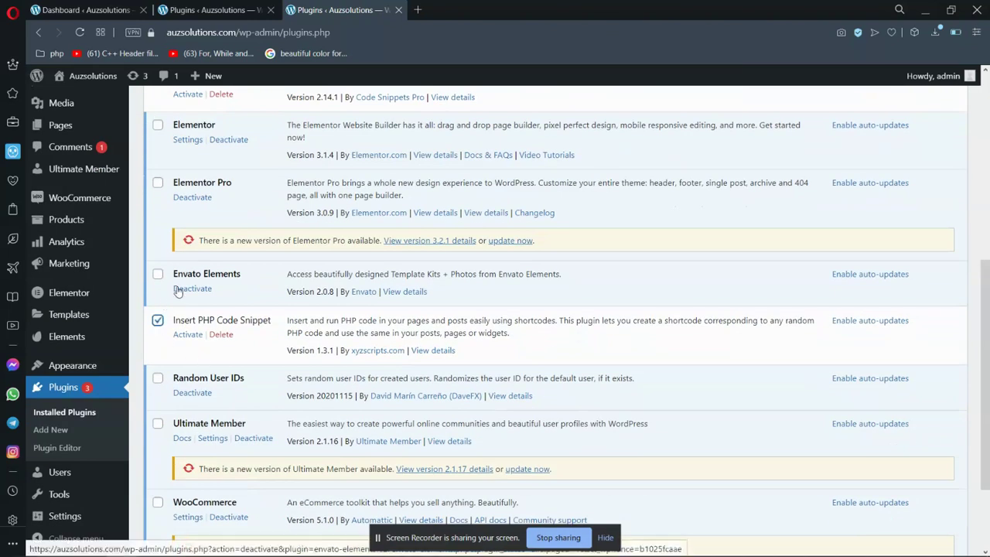
drag(983, 295, 983, 238)
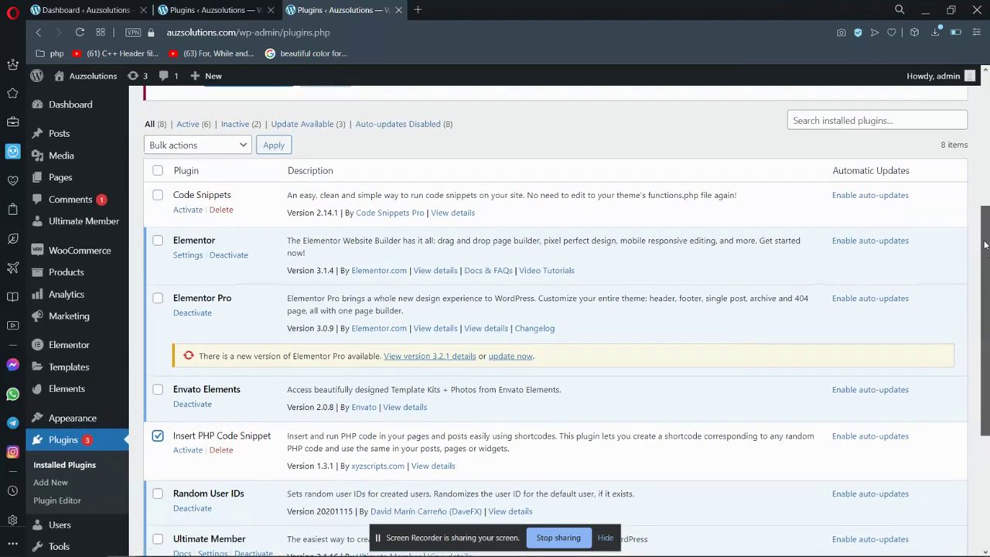
click(158, 195)
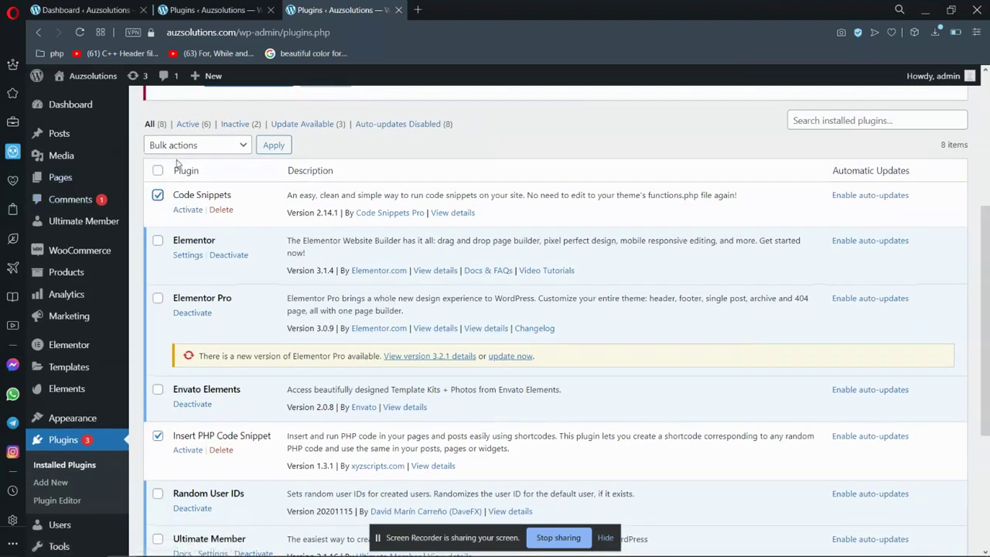
click(182, 147)
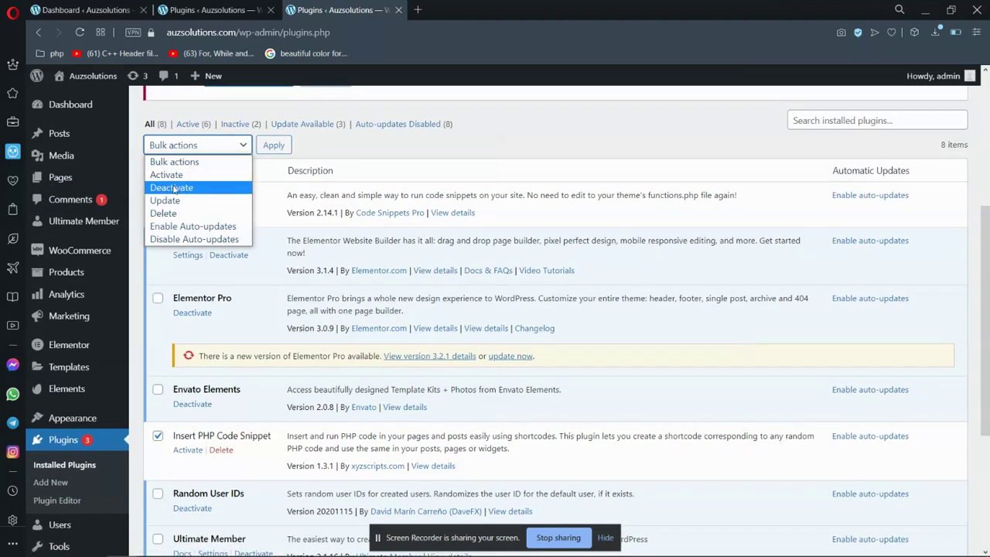
click(175, 175)
click(273, 146)
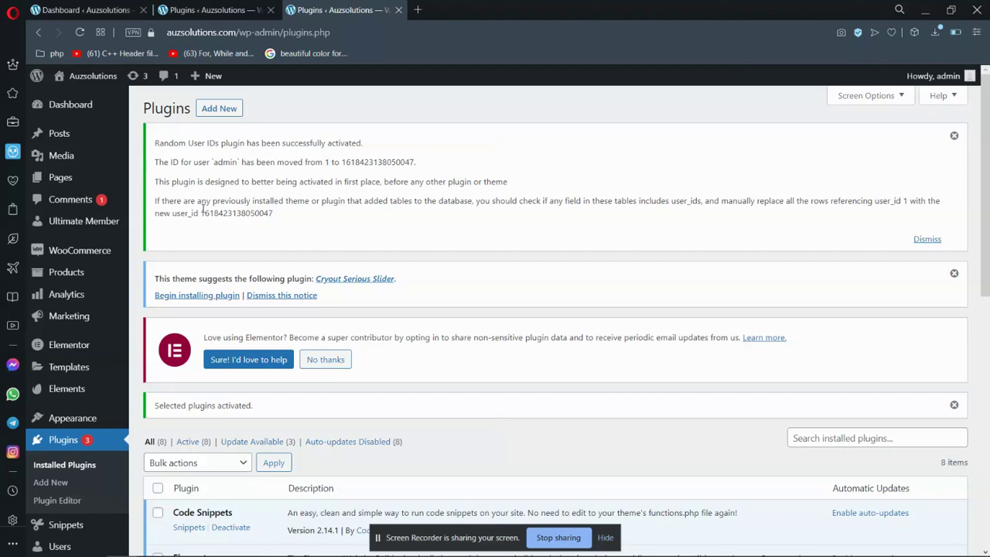
Step: Examine the admin account's new user ID in the Random User IDs notice
drag(202, 208, 276, 213)
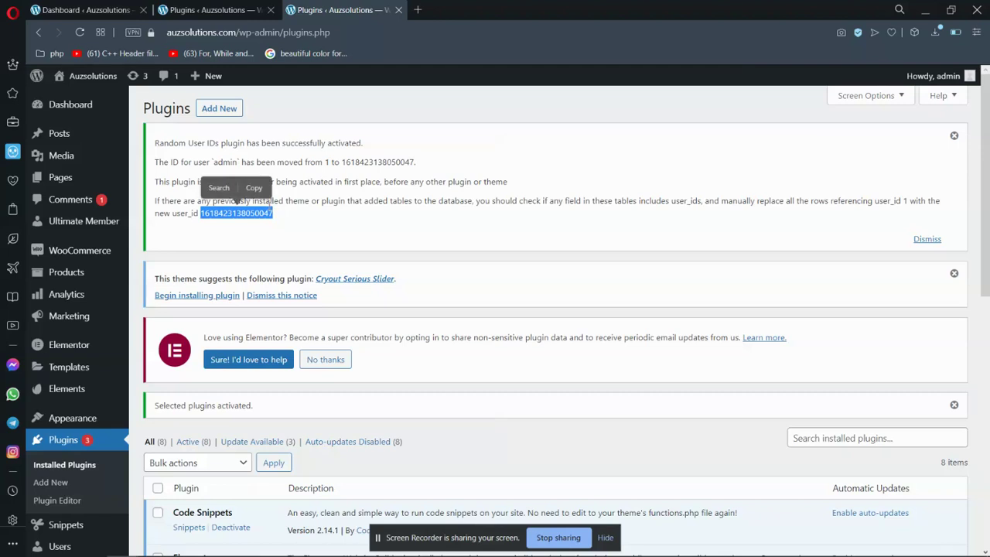
drag(200, 217, 283, 214)
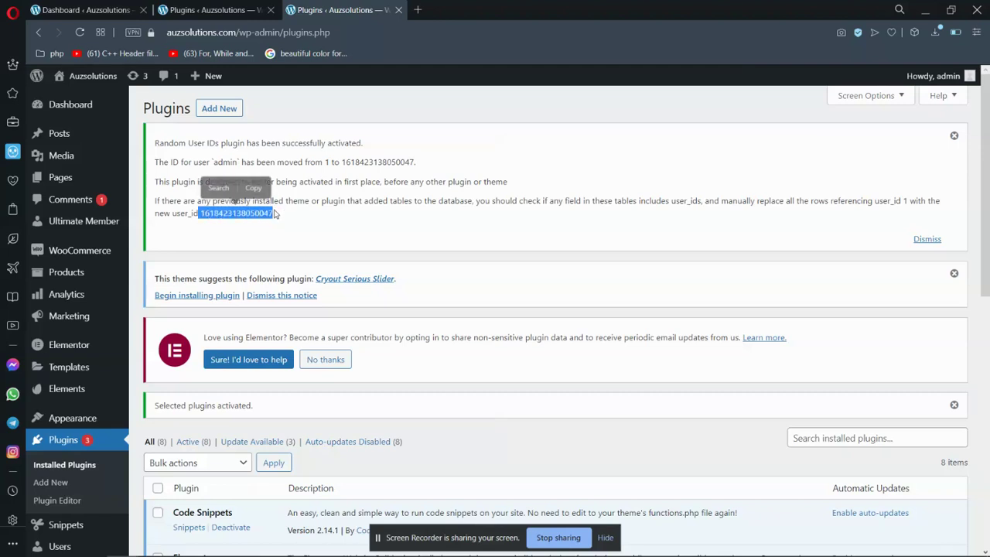
click(242, 213)
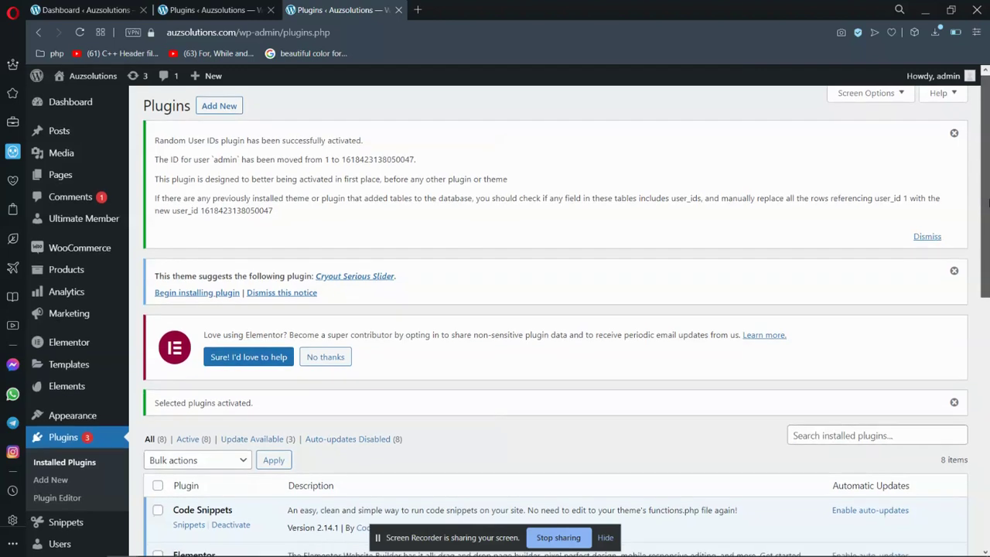
Step: Search the web in a new browser tab for "the code show current user id in wordpress"
scroll(773, 255, down, 2)
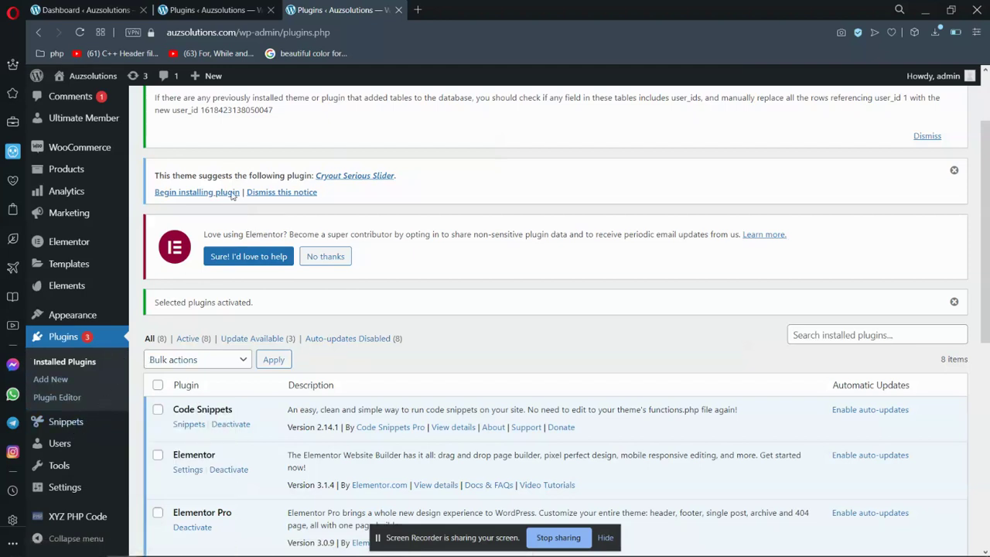
click(419, 10)
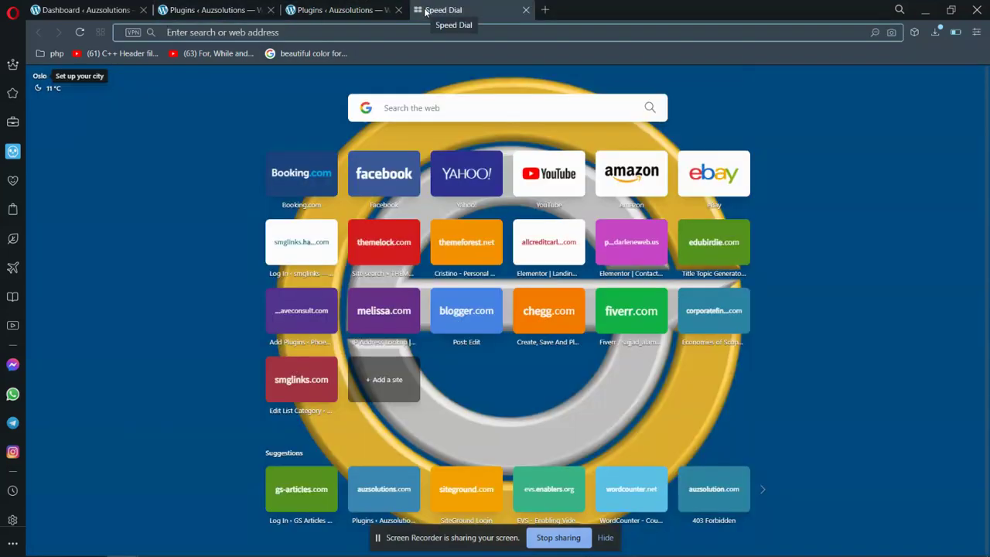
text(the cose)
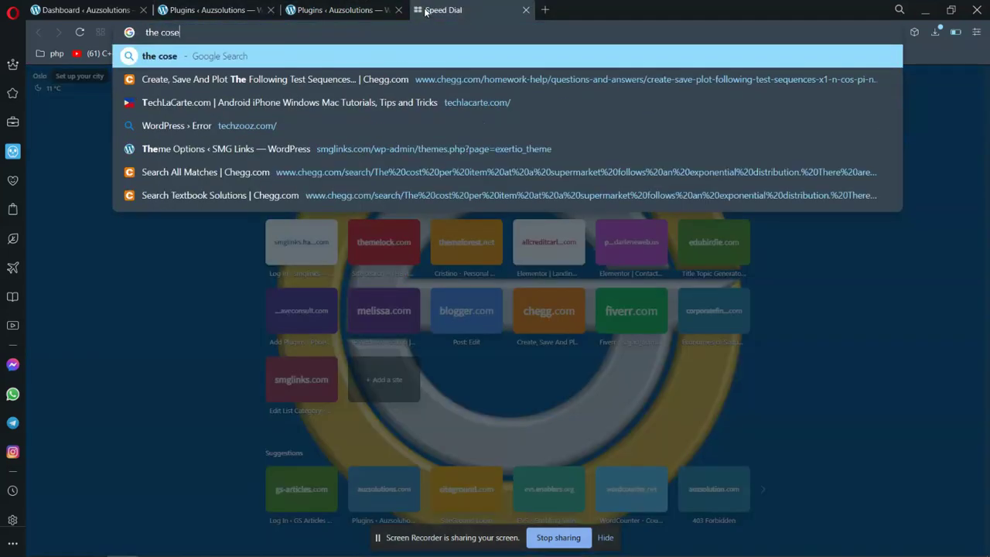
key(BackSpace)
key(BackSpace)
text(de )
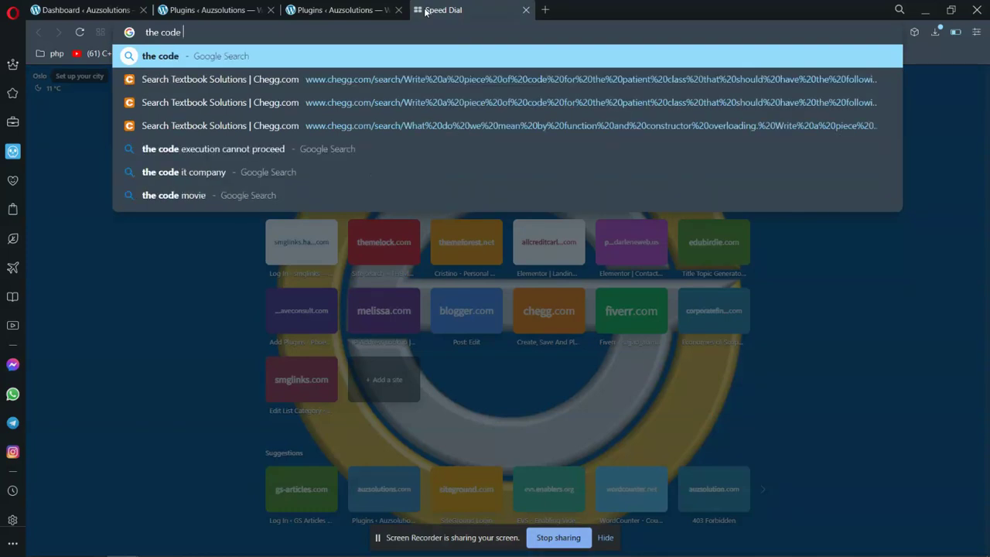
text(show )
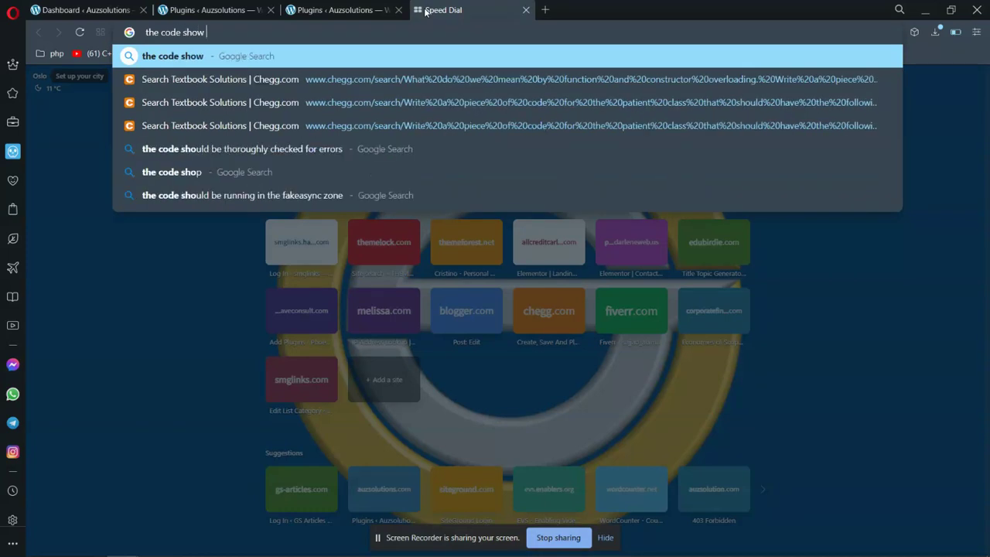
text(user rand)
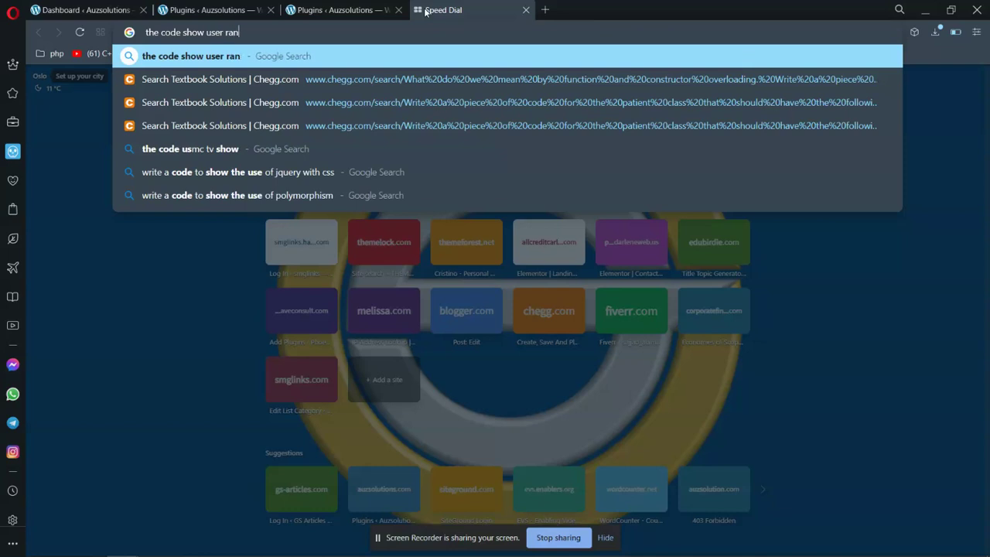
key(BackSpace)
key(BackSpace)
key(BackSpace)
key(BackSpace)
key(BackSpace)
key(BackSpace)
key(BackSpace)
key(BackSpace)
key(BackSpace)
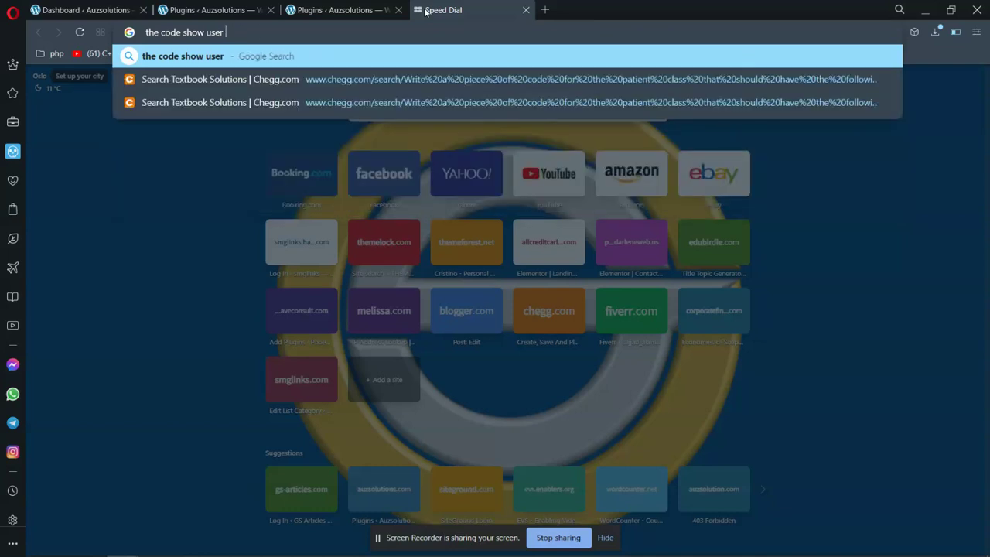
text(cu)
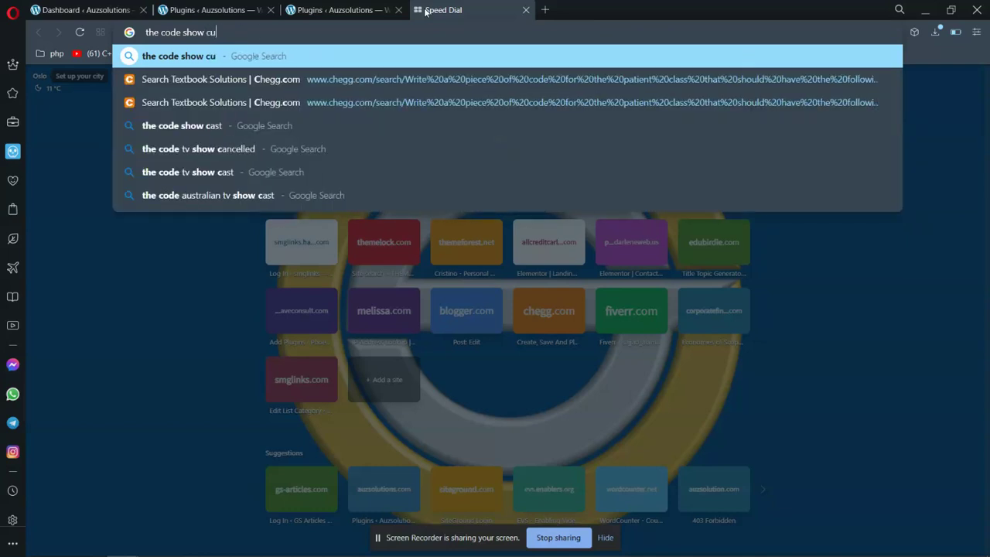
text(rrent user )
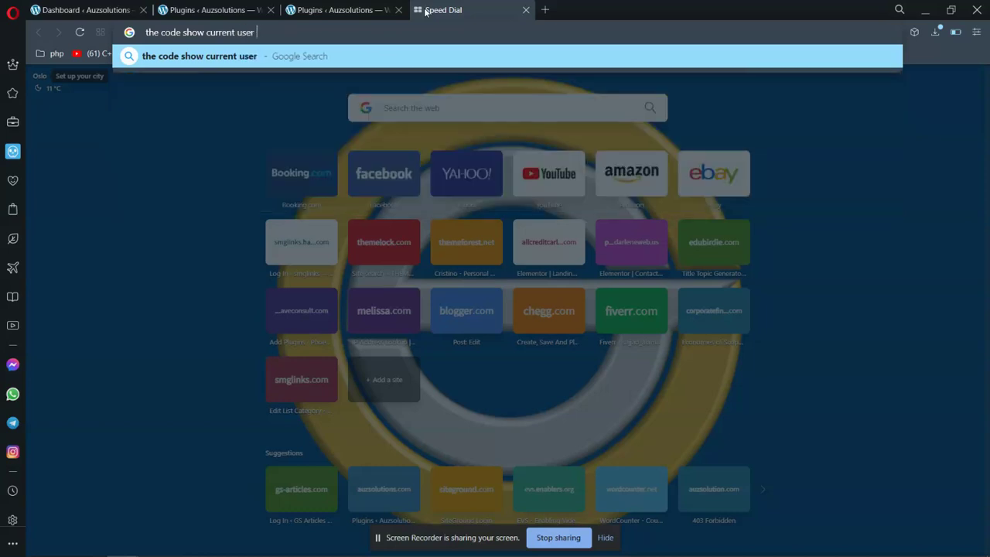
text(id in wordpress)
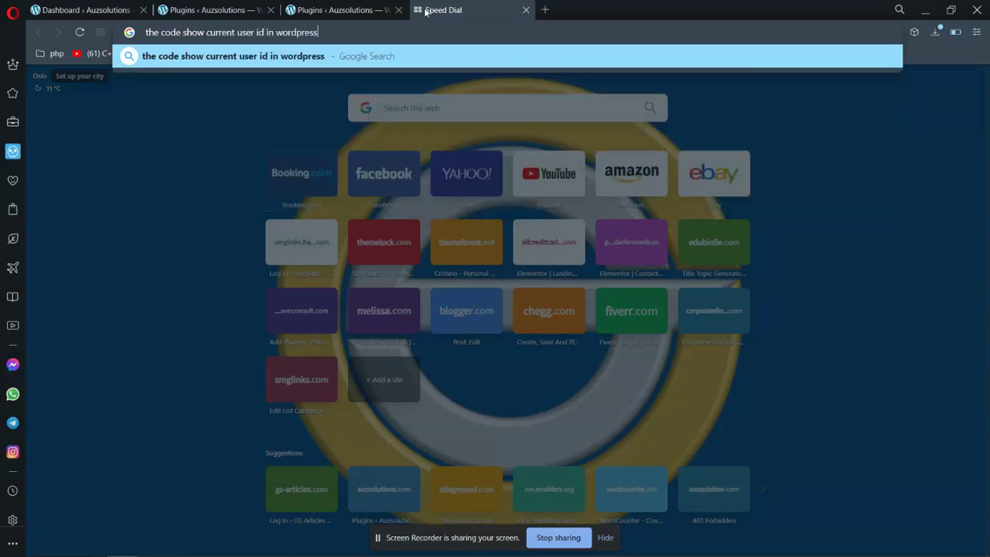
key(Return)
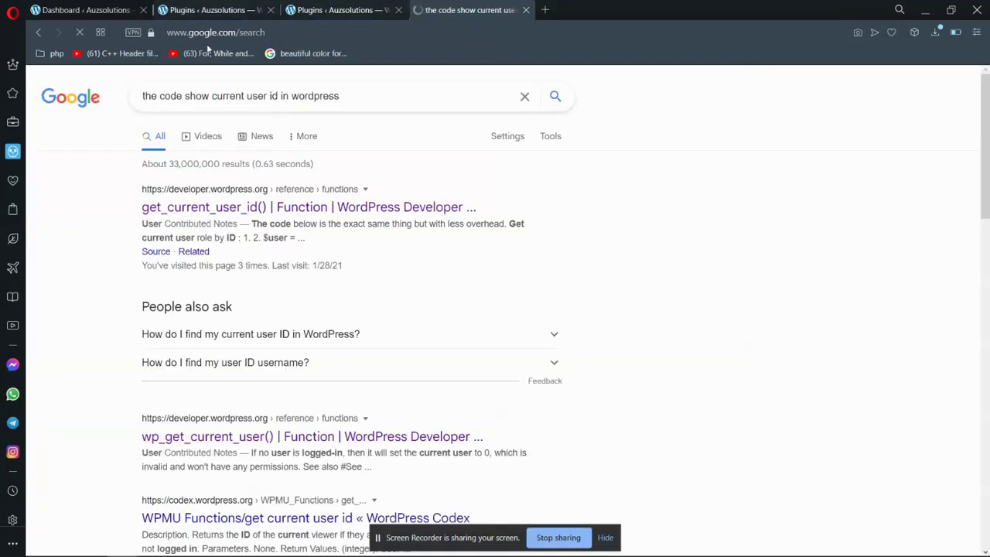
Step: Open the get_current_user_id() WordPress developer reference in its own tab and copy the function's source code
right_click(193, 203)
click(213, 210)
click(574, 7)
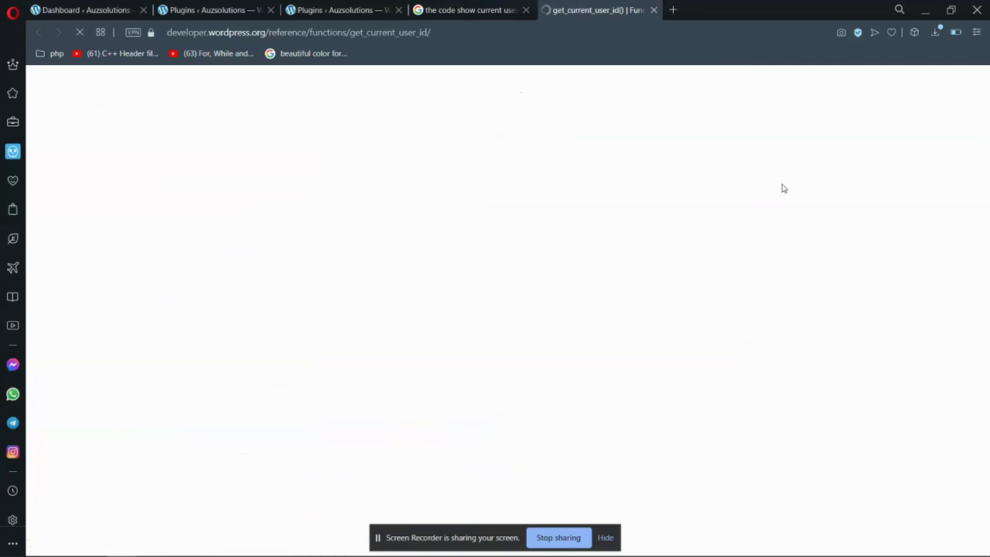
scroll(988, 114, down, 4)
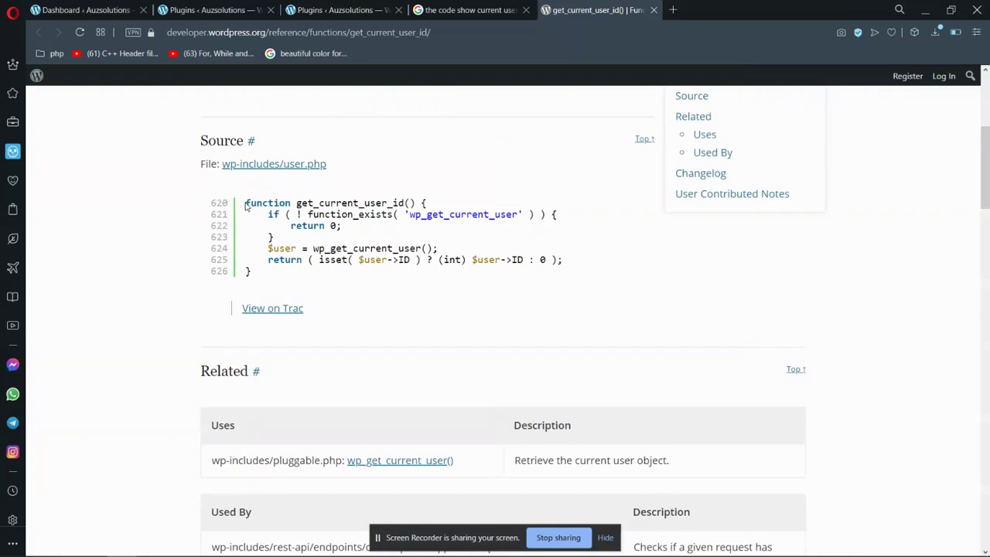
drag(246, 204, 392, 271)
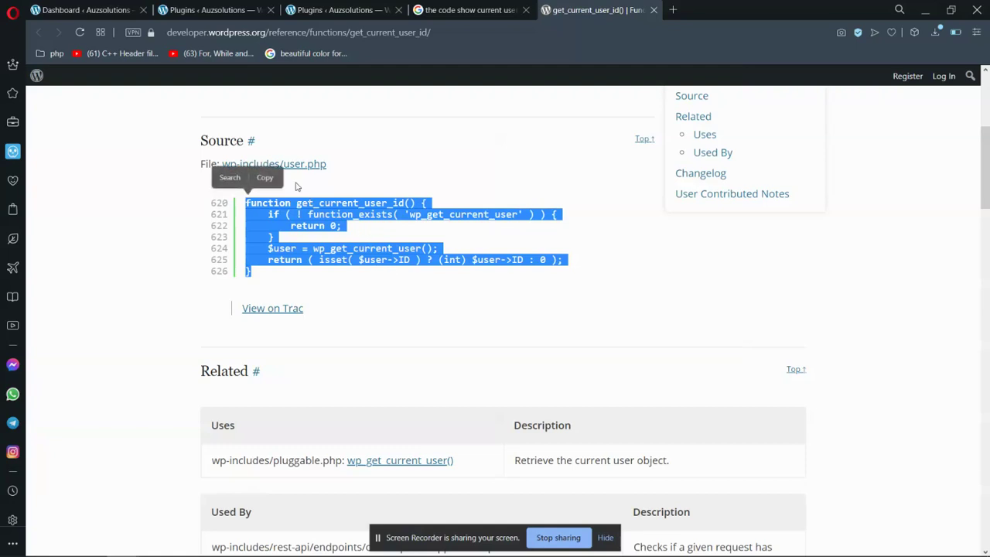
click(264, 177)
drag(987, 166, 987, 358)
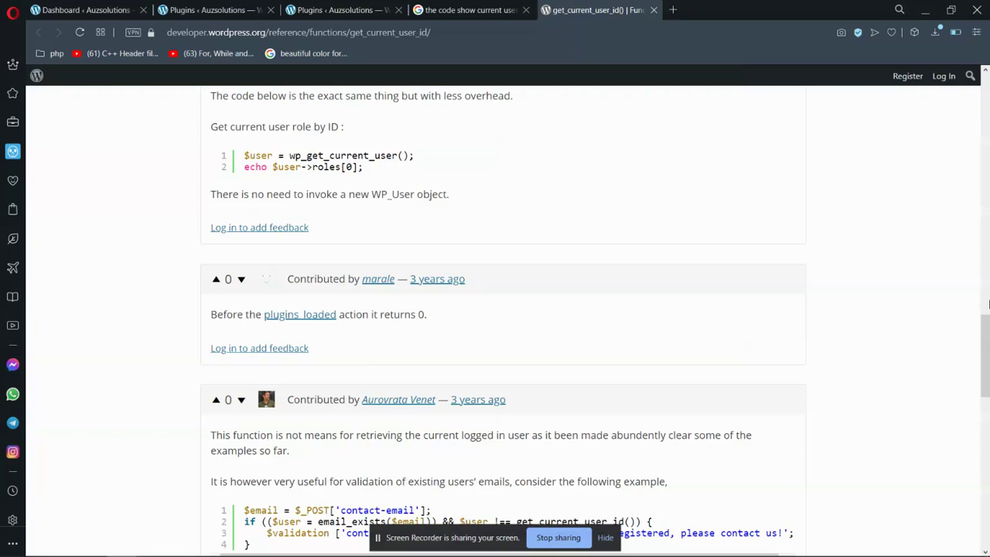
click(987, 272)
drag(988, 272, 987, 387)
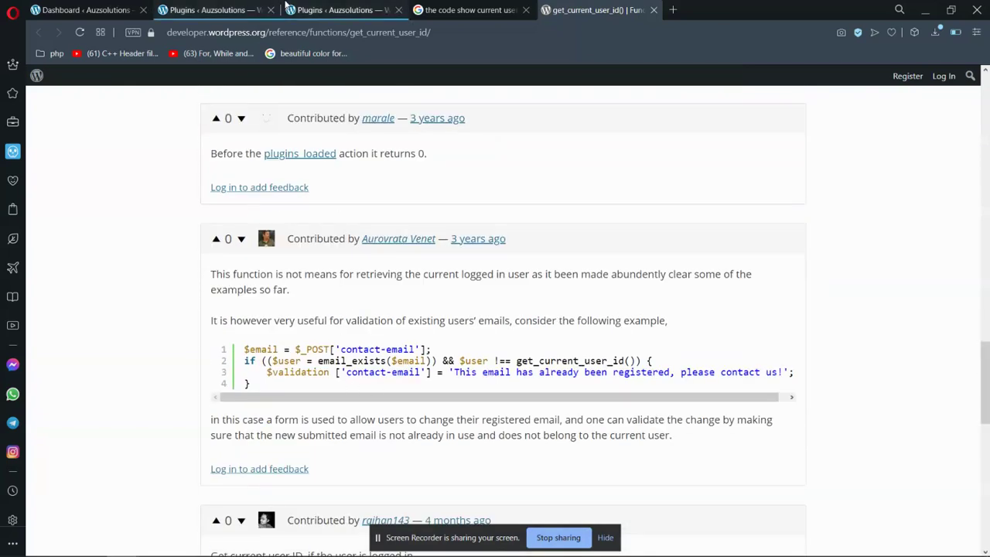
Step: Return to the site's plugins page and start a new snippet in Code Snippets
click(310, 10)
scroll(800, 142, down, 3)
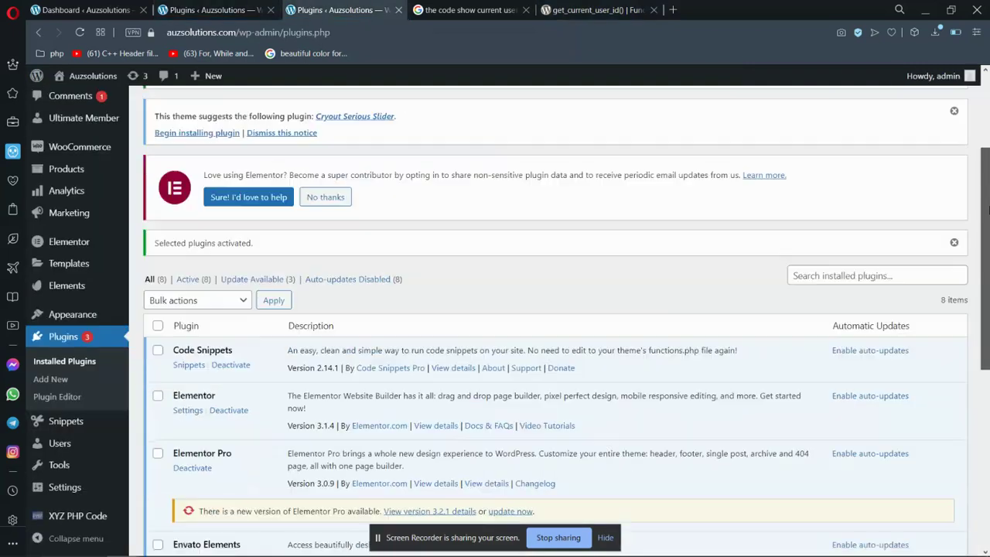
mouse_move(62, 426)
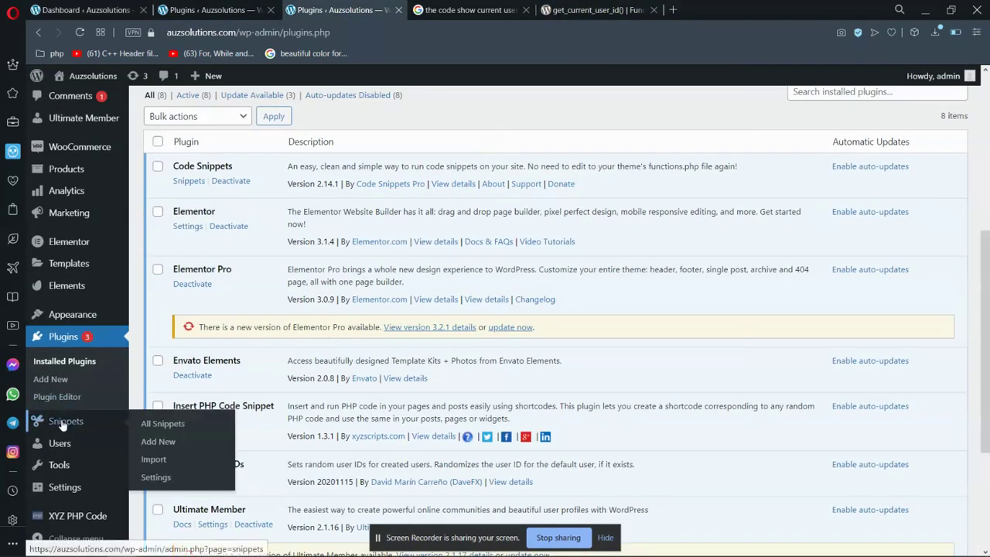
click(154, 446)
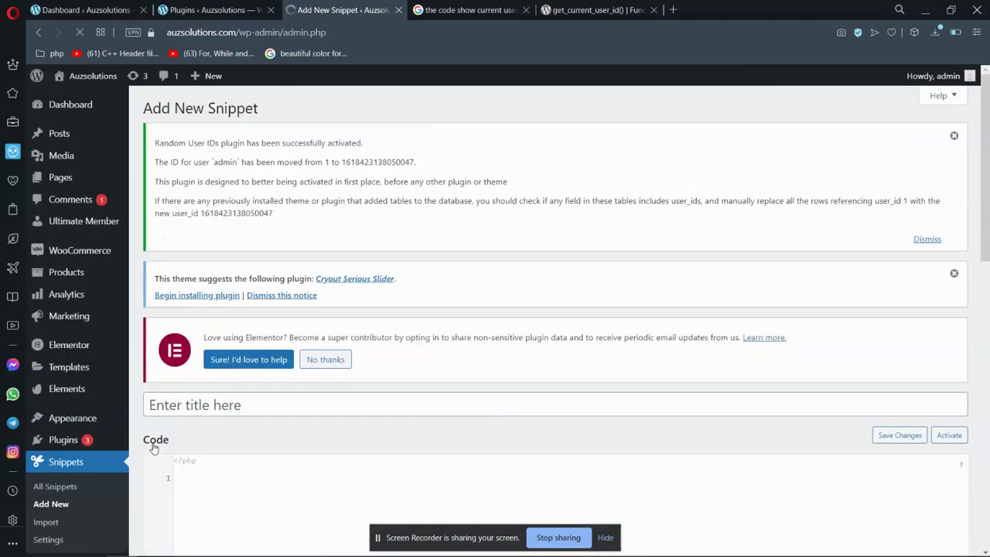
drag(987, 136, 988, 195)
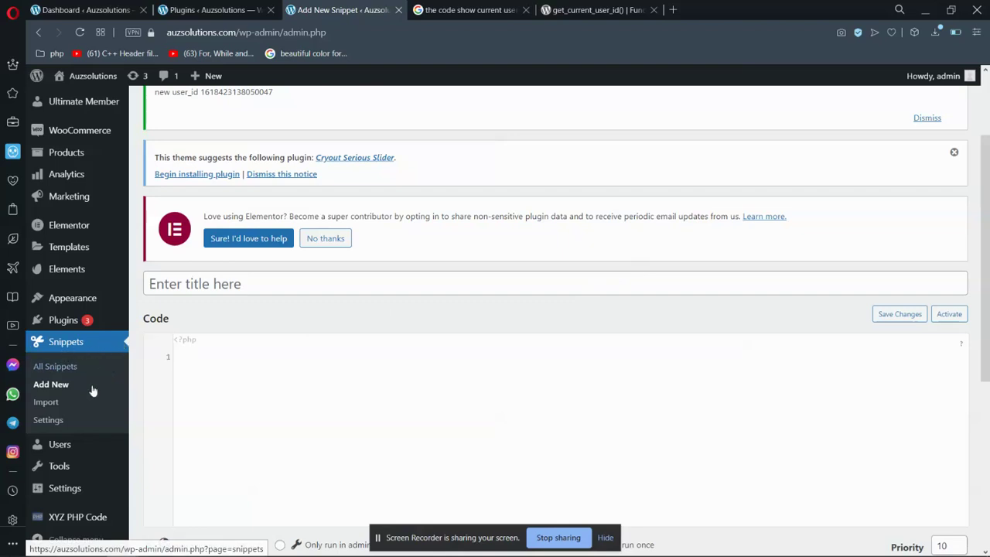
mouse_move(102, 487)
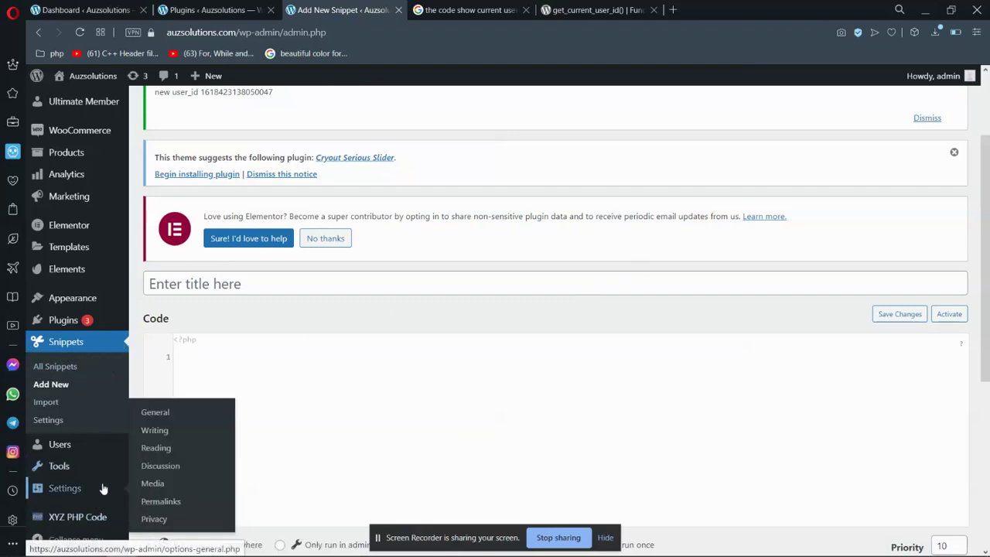
Step: Title the snippet "Random-Id-Generate" and paste the copied get_current_user_id() function as its code
click(240, 279)
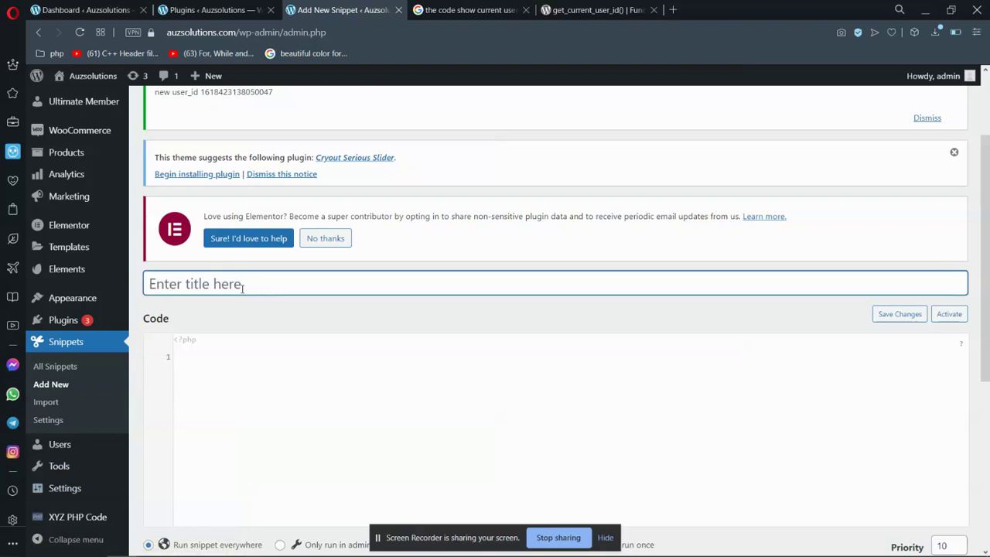
text(Random-Id)
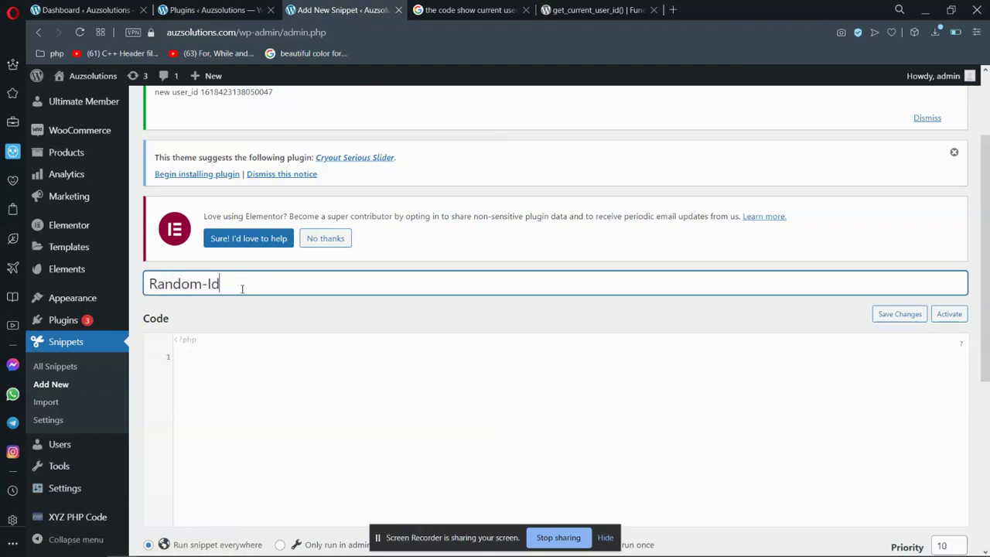
text(-Generate)
click(241, 349)
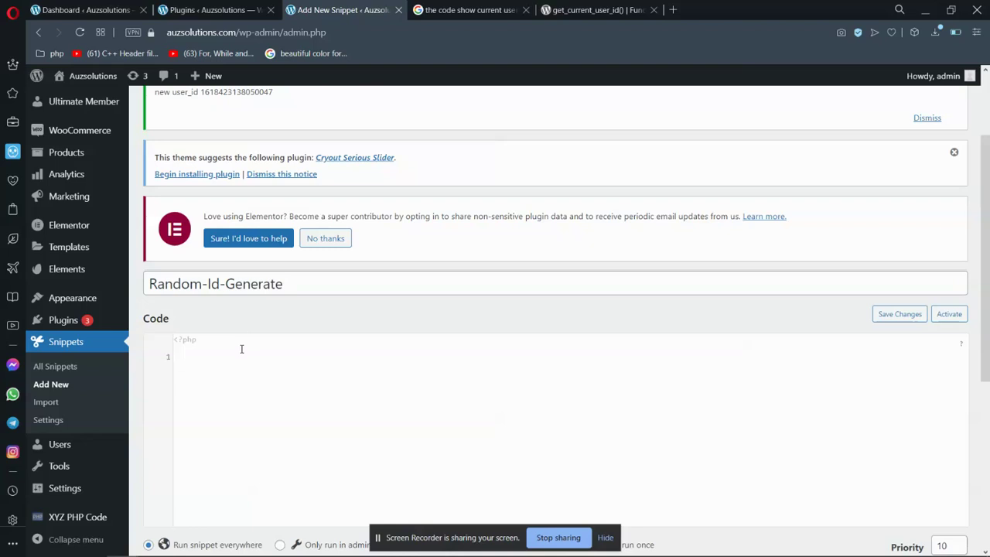
key(ctrl+v)
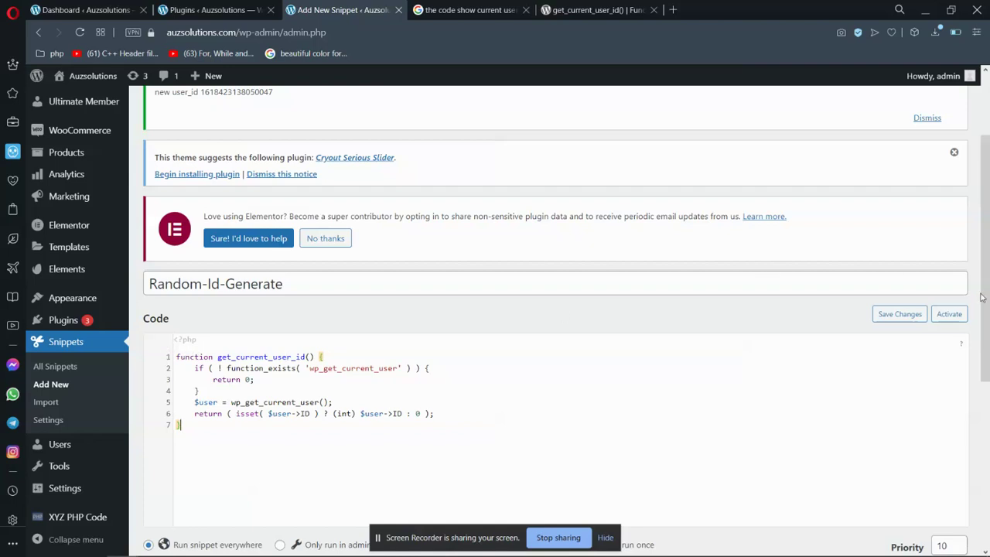
Step: Save the Random-Id-Generate snippet, set to run everywhere, and try to activate it
drag(983, 298, 987, 437)
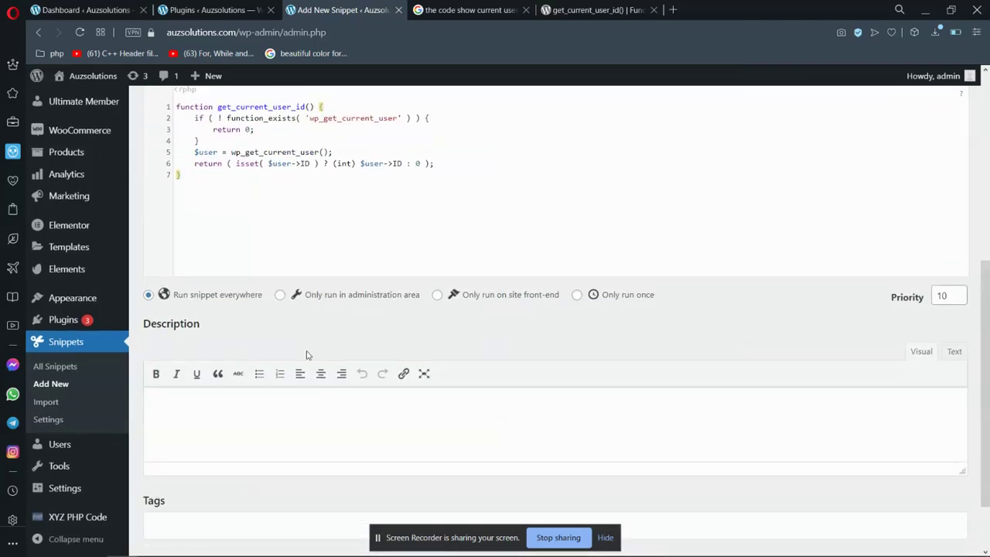
drag(985, 495, 985, 405)
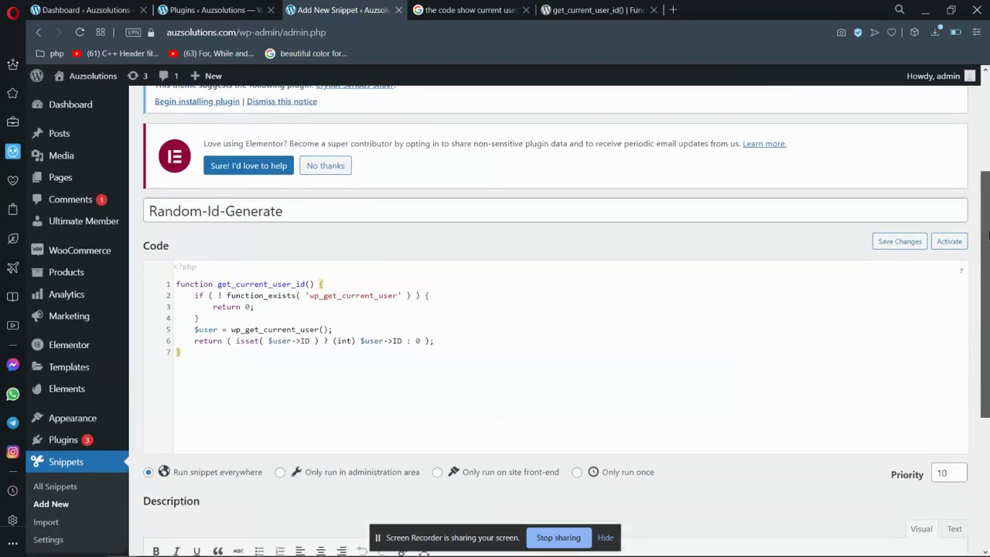
click(902, 244)
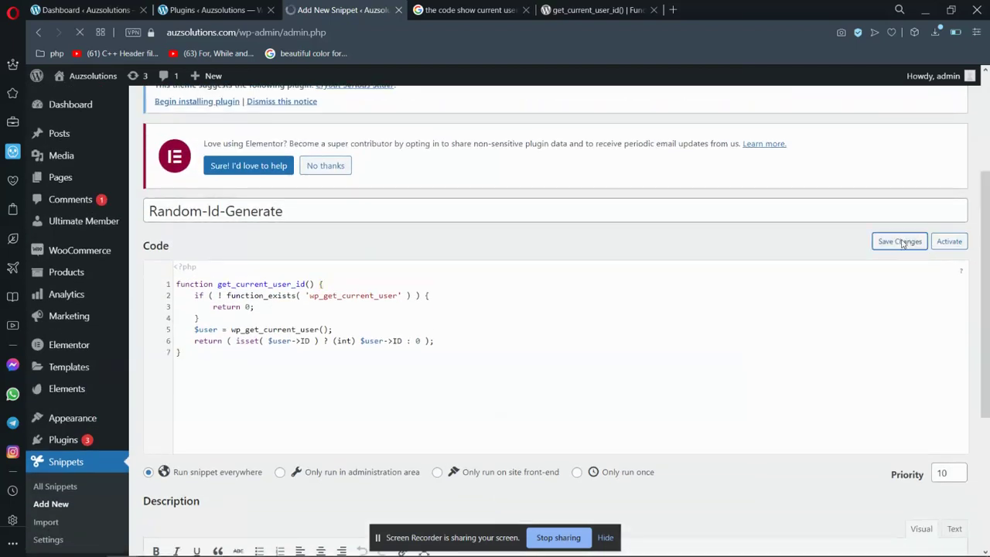
click(957, 244)
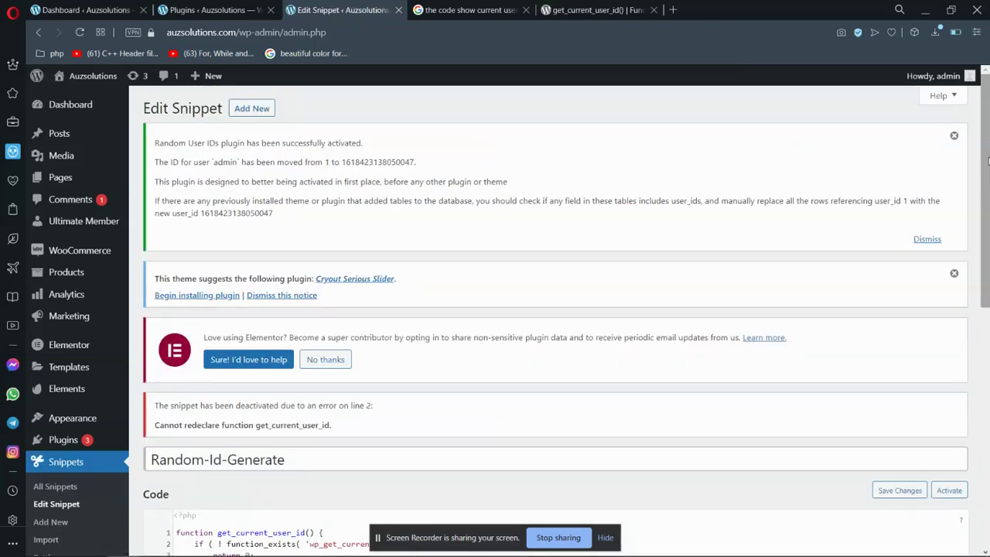
Step: Check the activation error against the snippet's code and try to activate the snippet again
scroll(422, 342, down, 1)
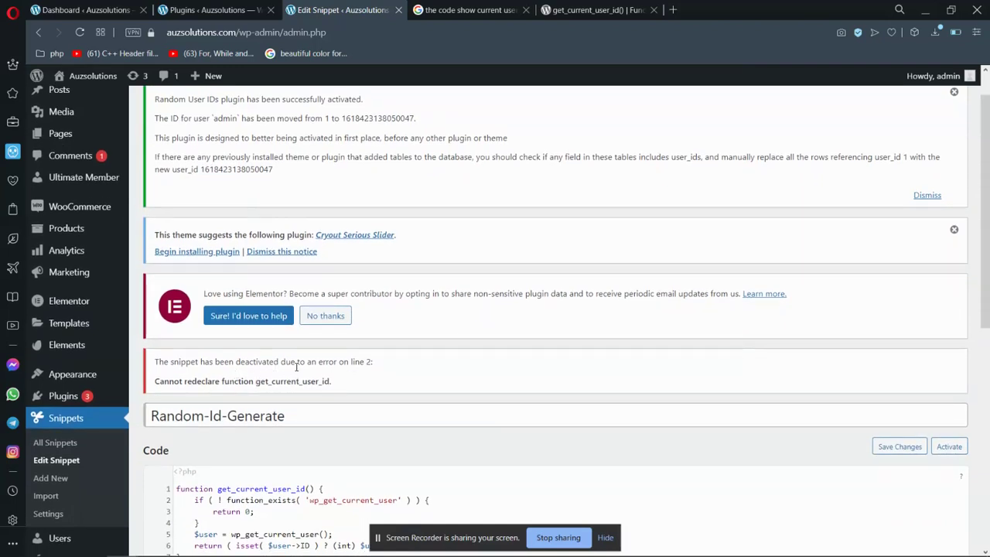
scroll(398, 388, down, 4)
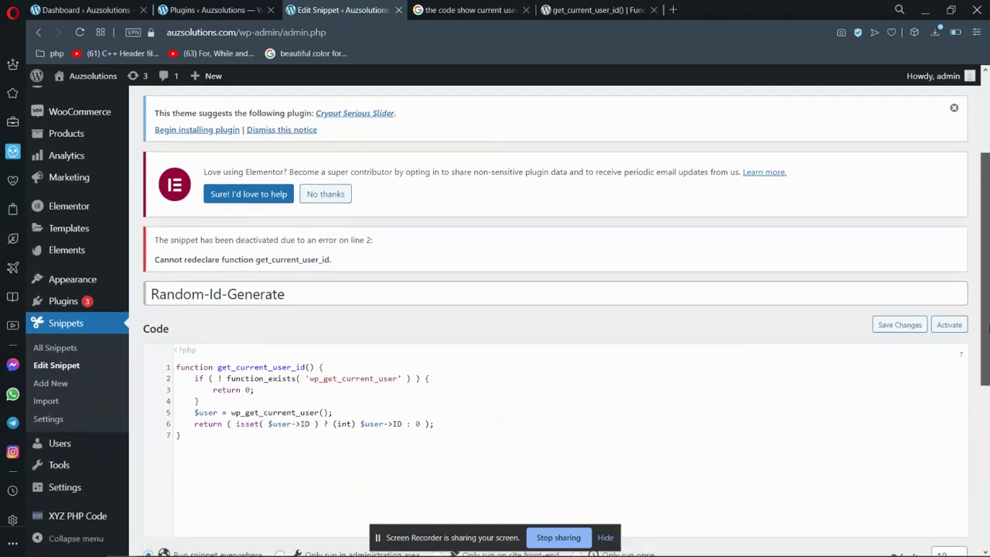
click(196, 383)
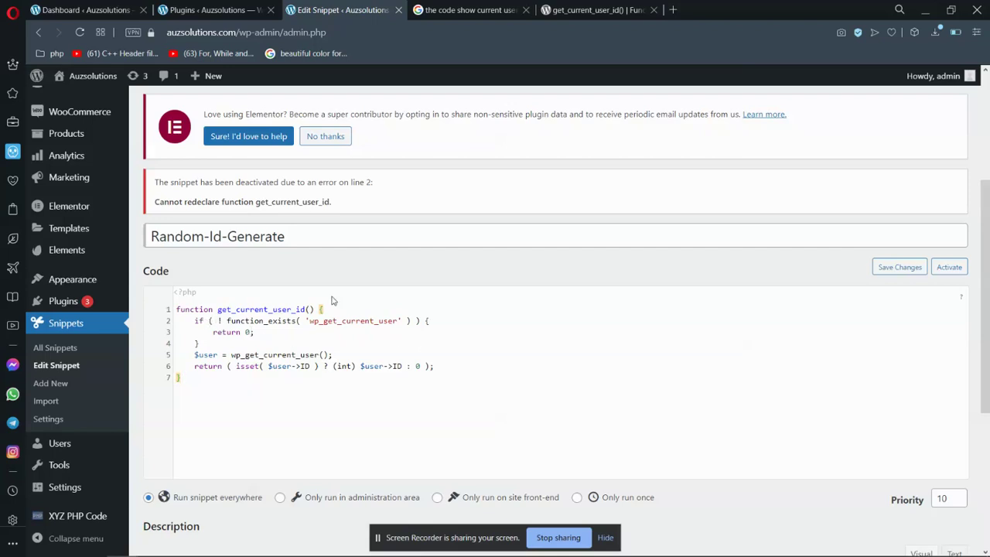
click(203, 366)
click(948, 269)
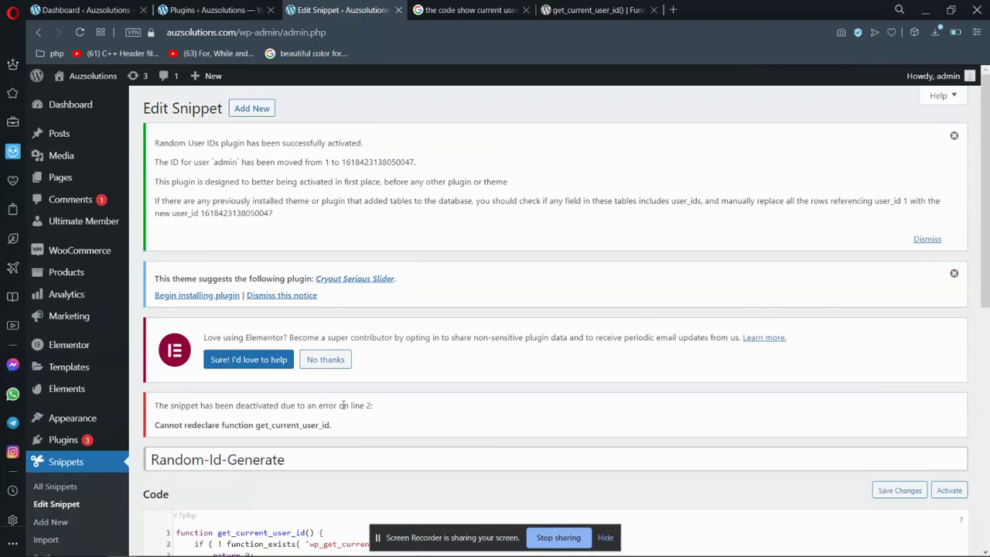
Step: Open the Stack Exchange question "get_current_user_id() returns 0?" from the Google results in a new tab and switch to it
scroll(987, 293, down, 1)
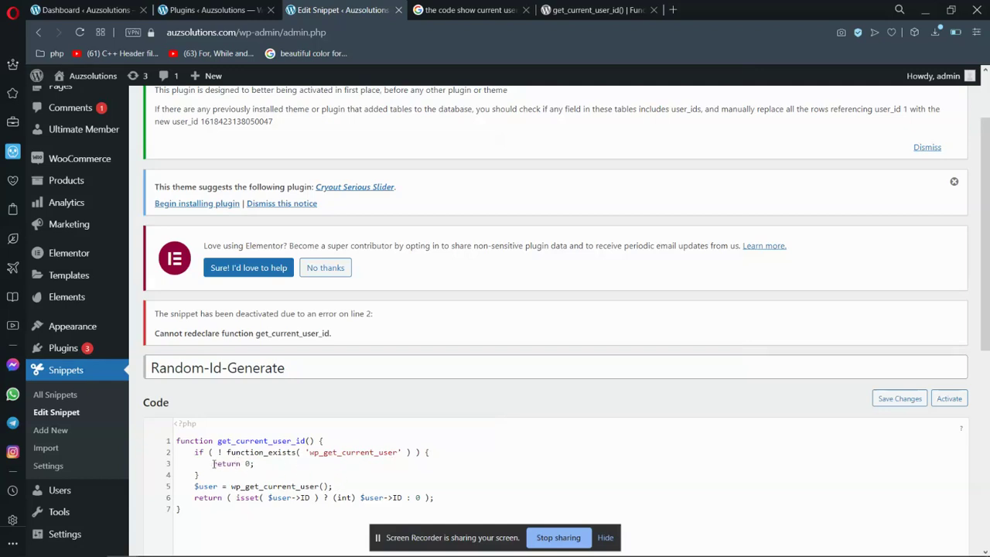
click(505, 9)
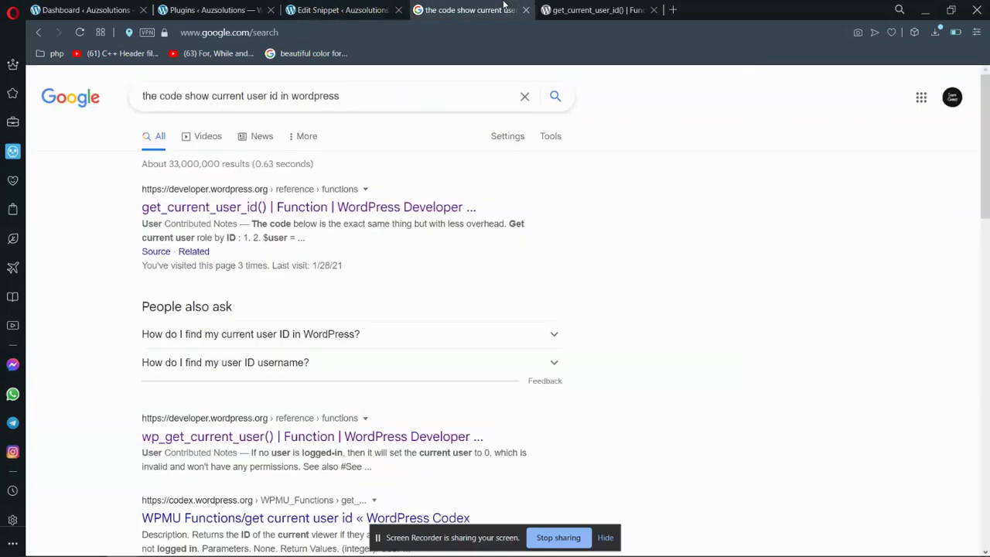
scroll(894, 210, down, 3)
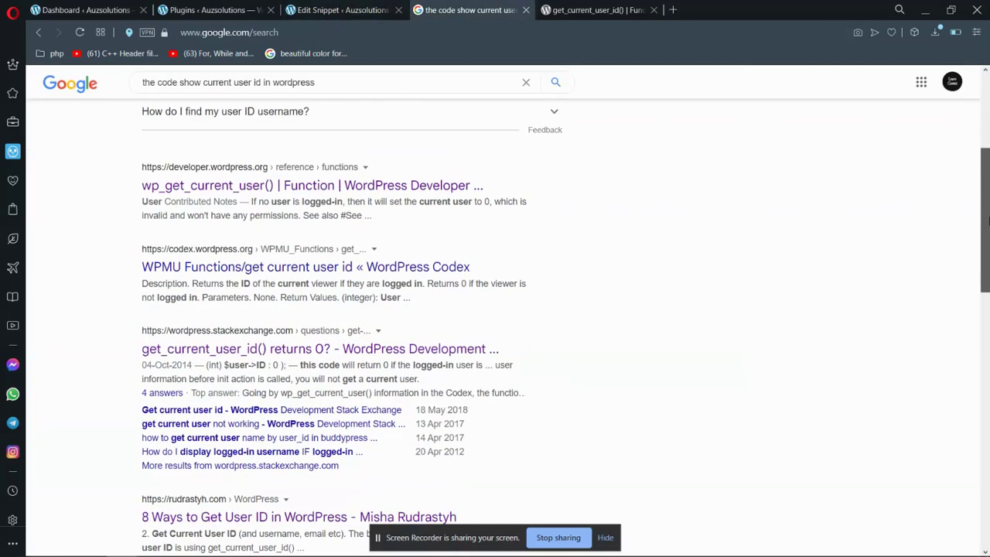
scroll(408, 176, down, 2)
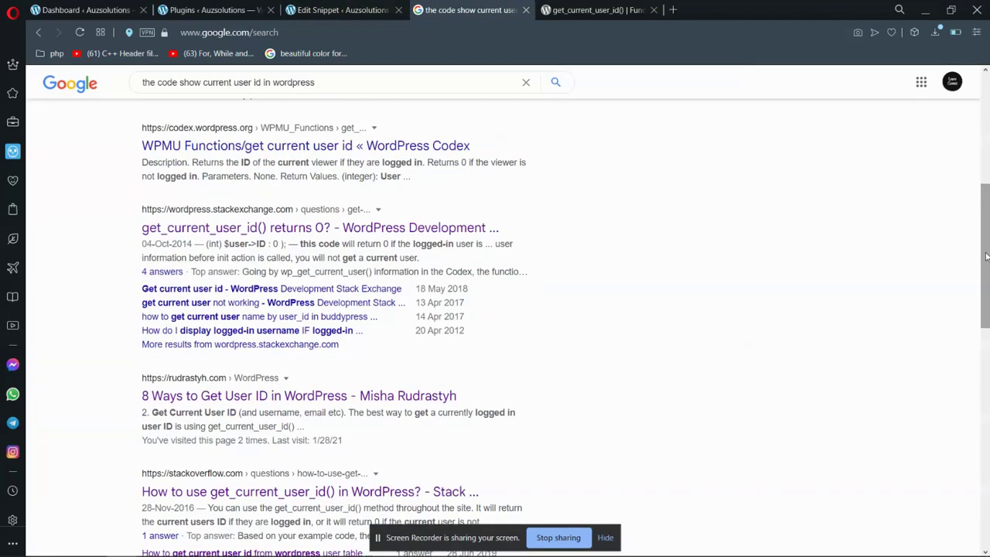
right_click(429, 229)
click(447, 241)
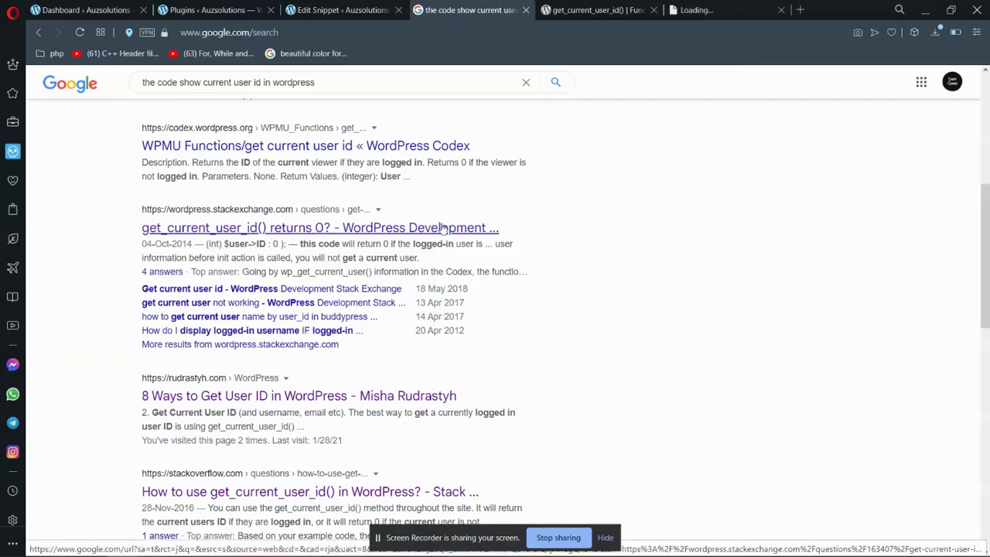
click(610, 7)
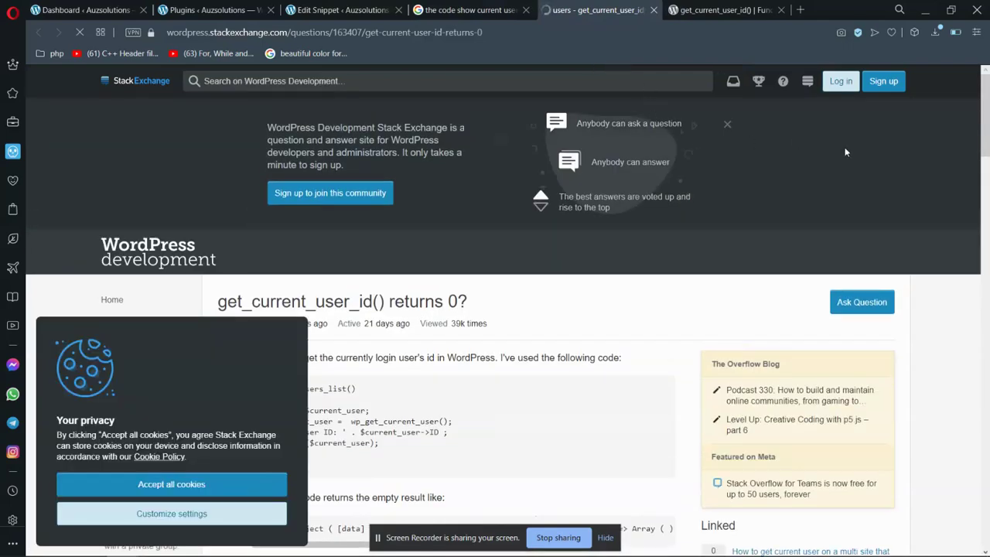
Step: Copy the whole users_list() function from the code block in the Stack Exchange question
mouse_move(985, 147)
mouse_down()
mouse_move(987, 202)
mouse_move(987, 151)
mouse_move(987, 161)
mouse_up()
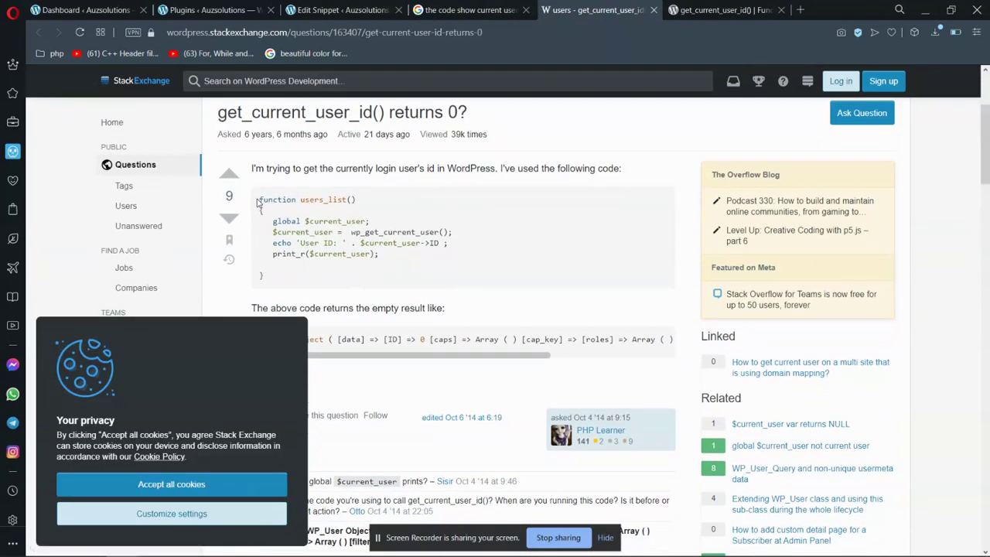
drag(257, 200, 438, 287)
right_click(354, 241)
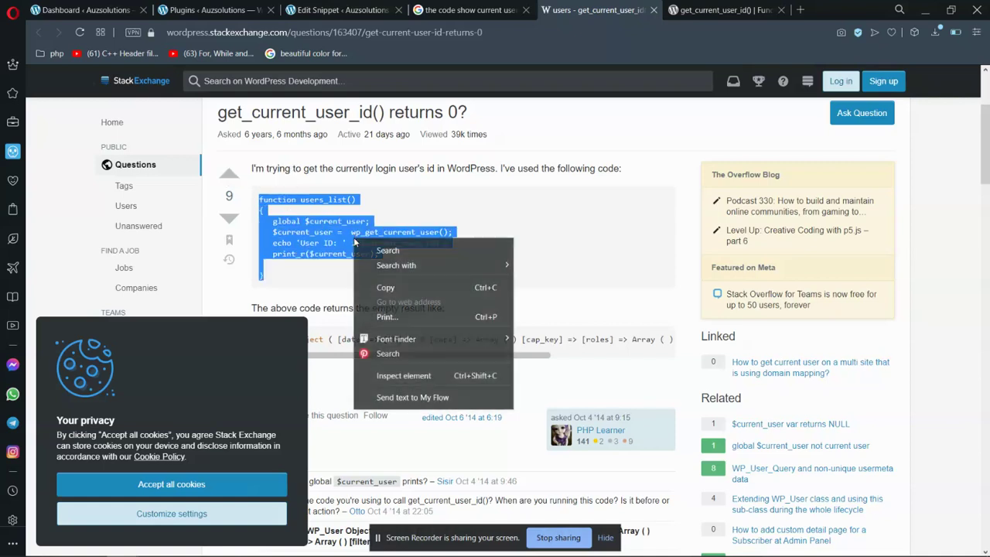
click(385, 287)
Step: Replace all the code of the Random-Id-Generate snippet with the copied users_list() function, then save and activate the snippet
click(344, 9)
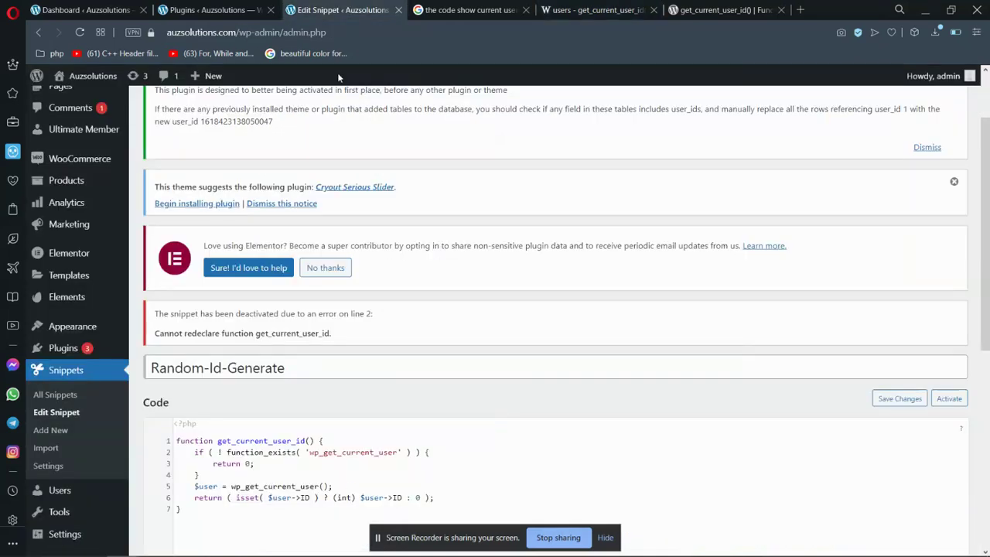
key(ctrl+a)
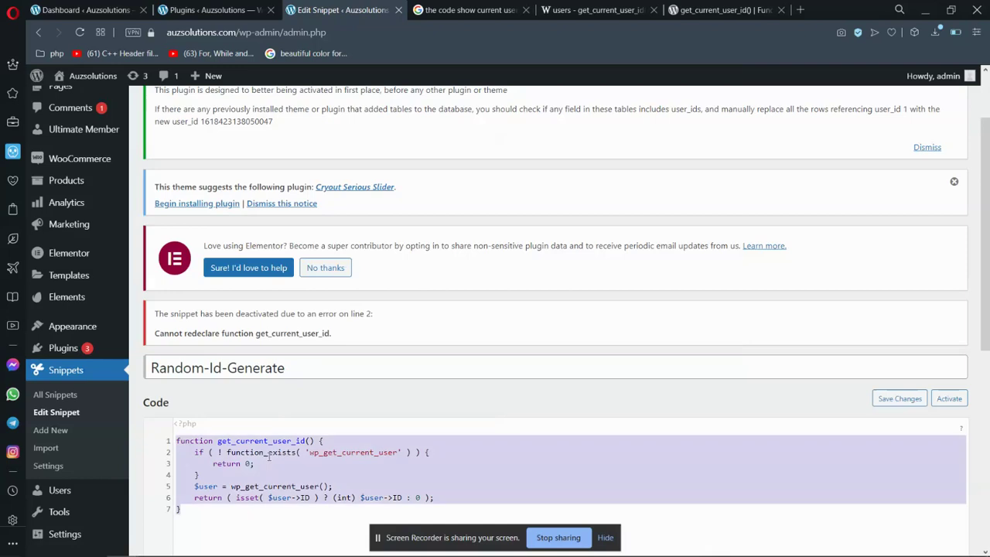
key(ctrl+v)
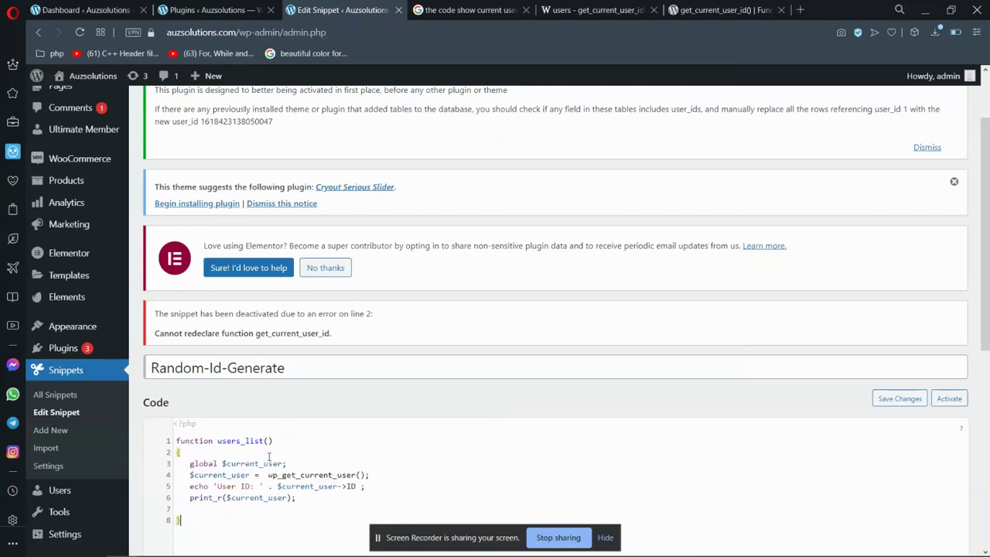
click(950, 401)
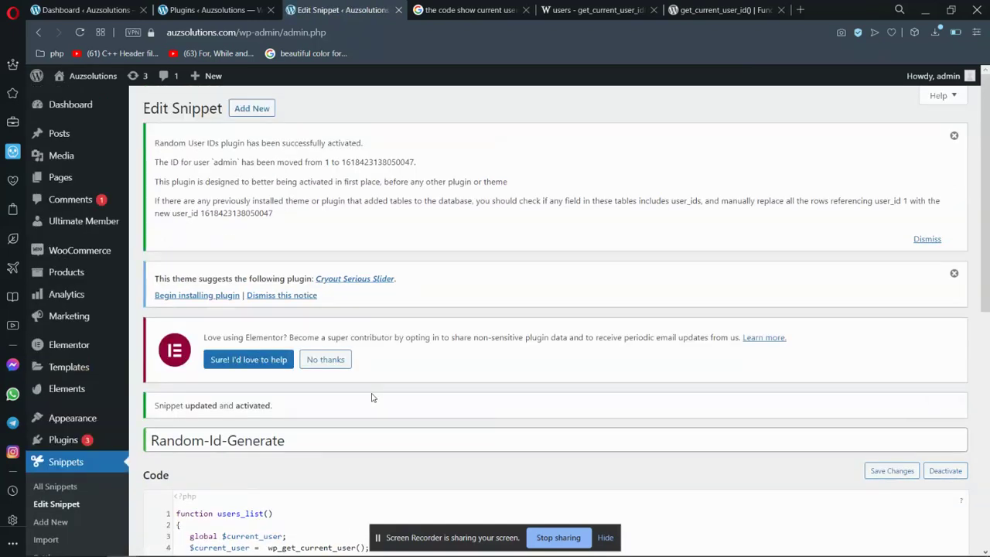
Step: Copy the complete users_list() code from the Random-Id-Generate snippet
drag(982, 227, 988, 349)
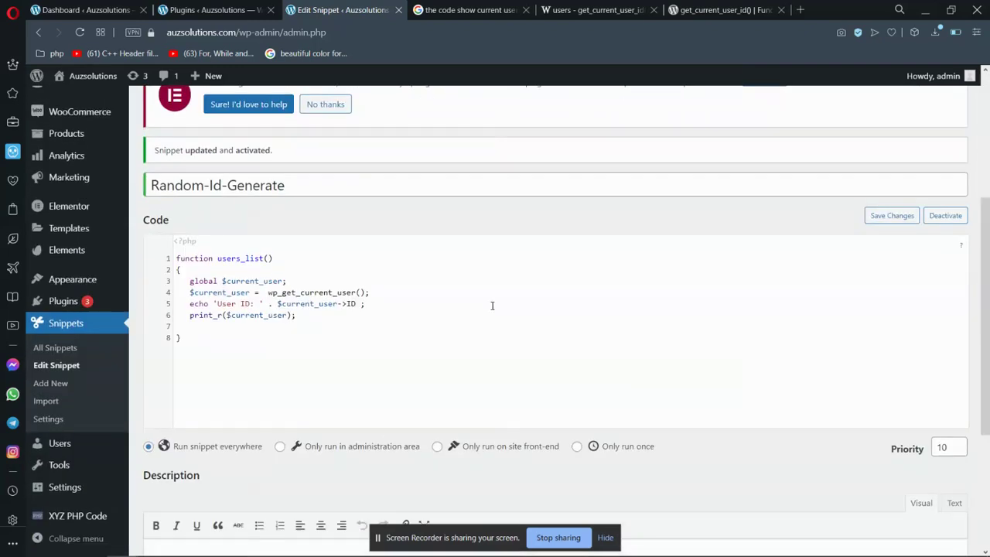
drag(177, 258, 225, 340)
right_click(234, 303)
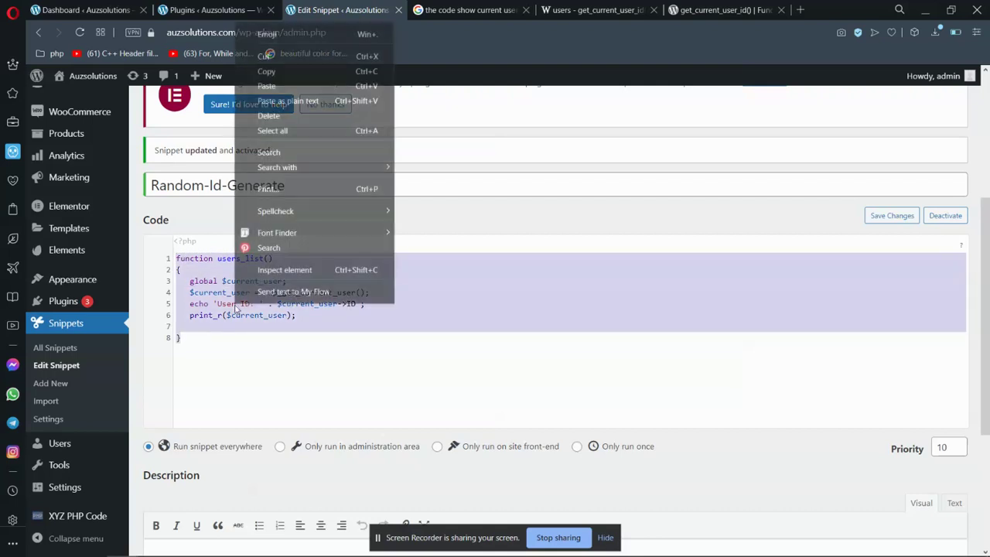
click(266, 71)
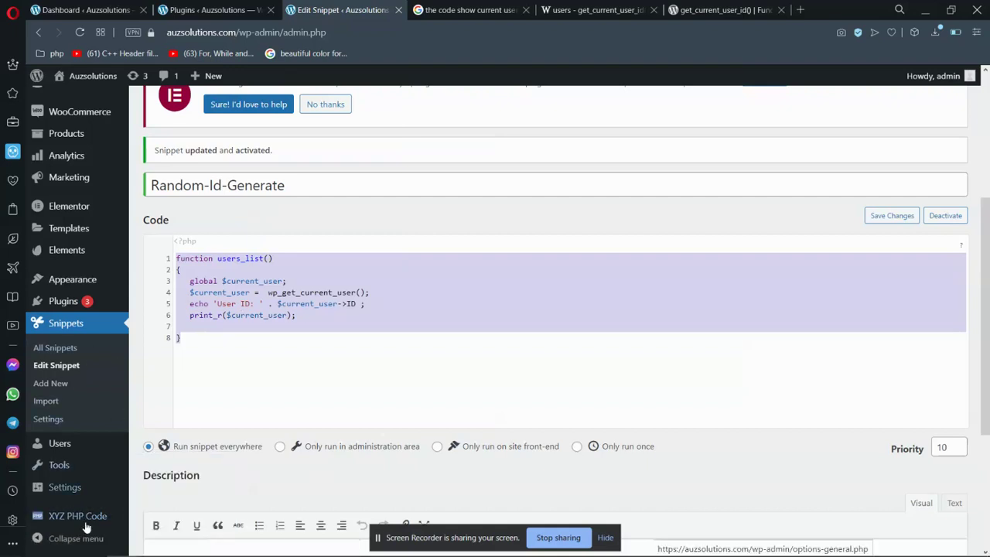
Step: Start a new PHP snippet in XYZ PHP Code with the tracking name "user-id"
mouse_move(90, 525)
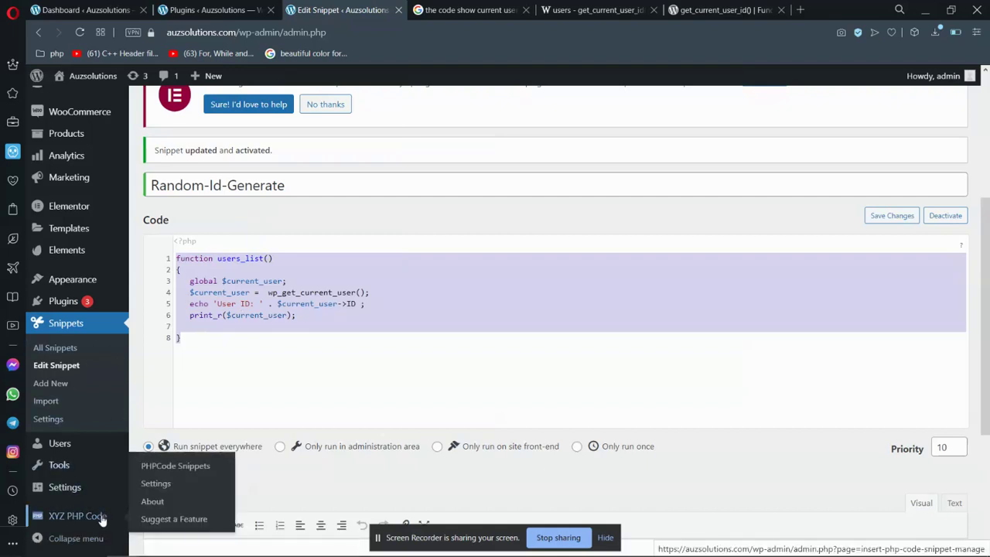
click(101, 521)
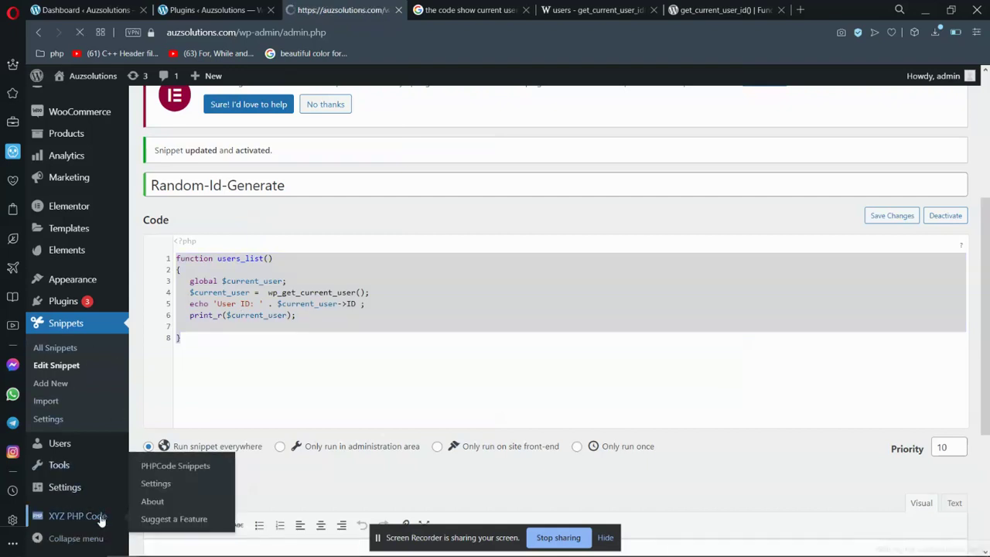
scroll(839, 293, down, 2)
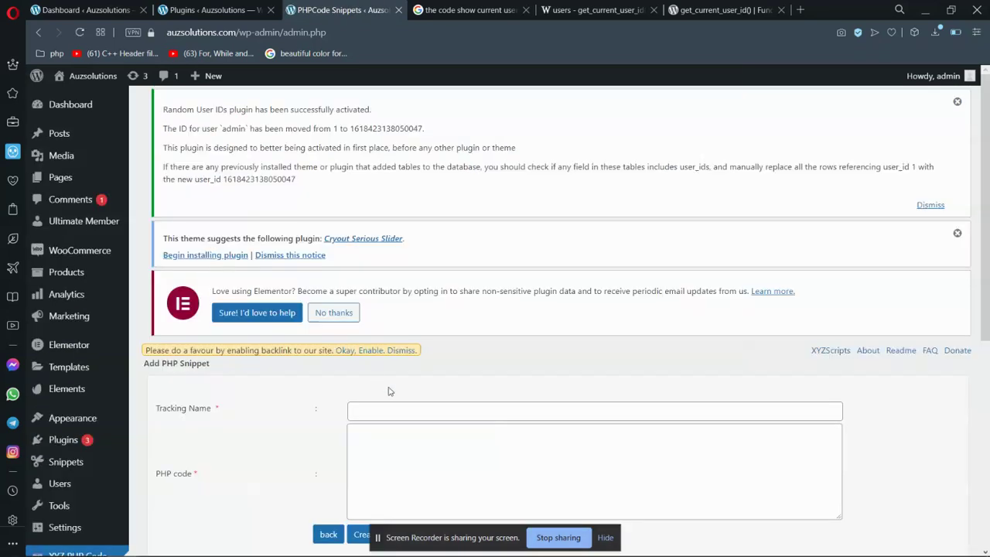
click(410, 410)
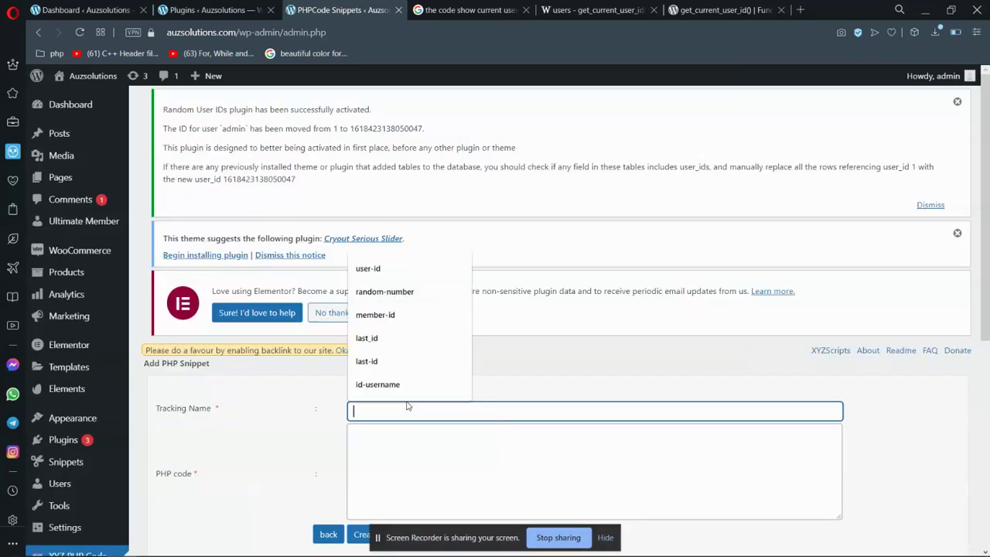
click(372, 270)
Step: Paste the copied users_list() function as the snippet's PHP code and create the snippet
scroll(987, 286, down, 2)
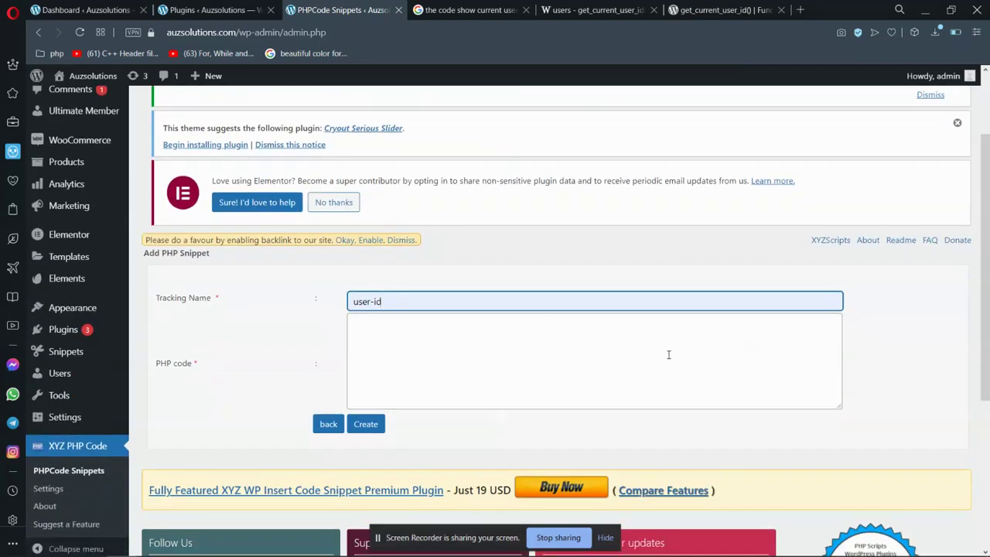
click(668, 356)
key(ctrl+v)
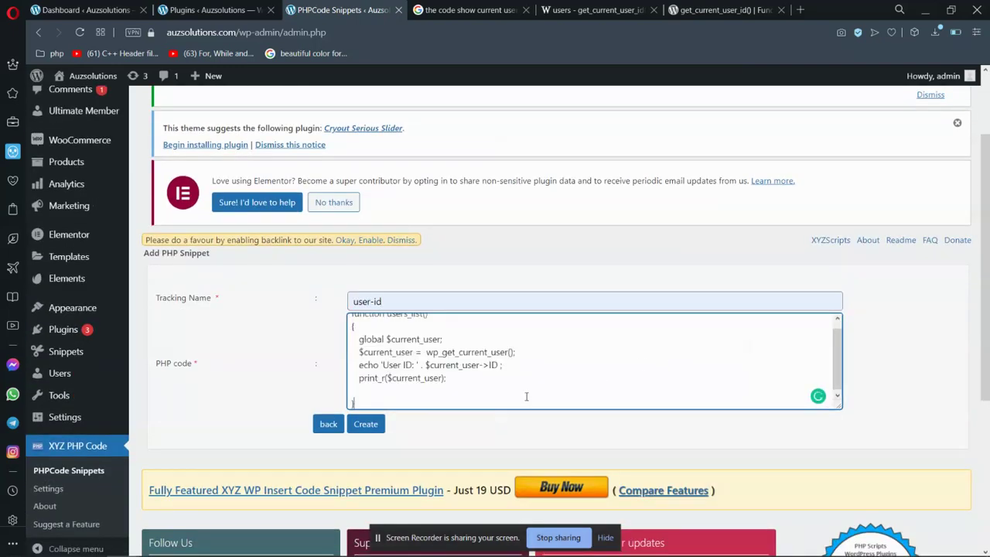
click(363, 427)
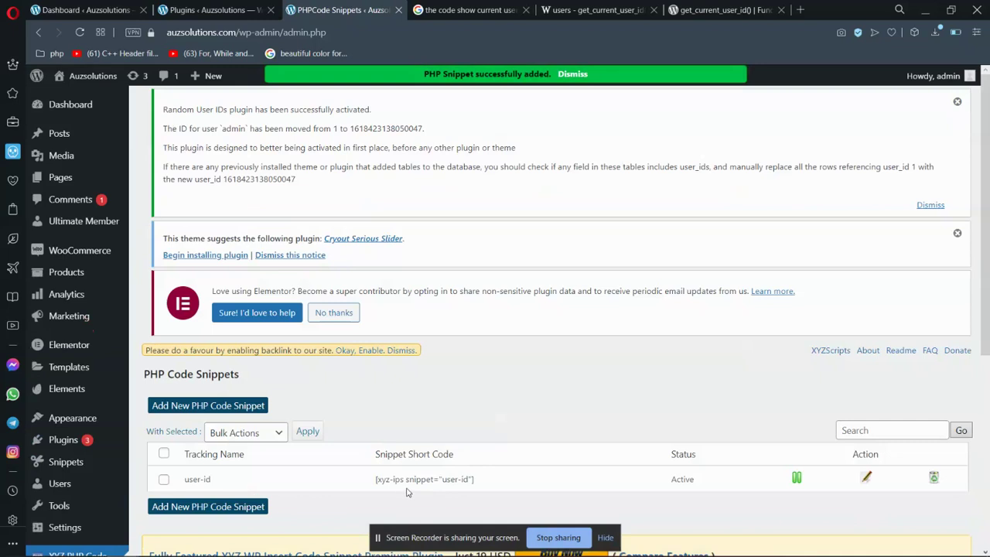
Step: Copy the user-id snippet's short code [xyz-ips snippet="user-id"]
drag(372, 480, 493, 480)
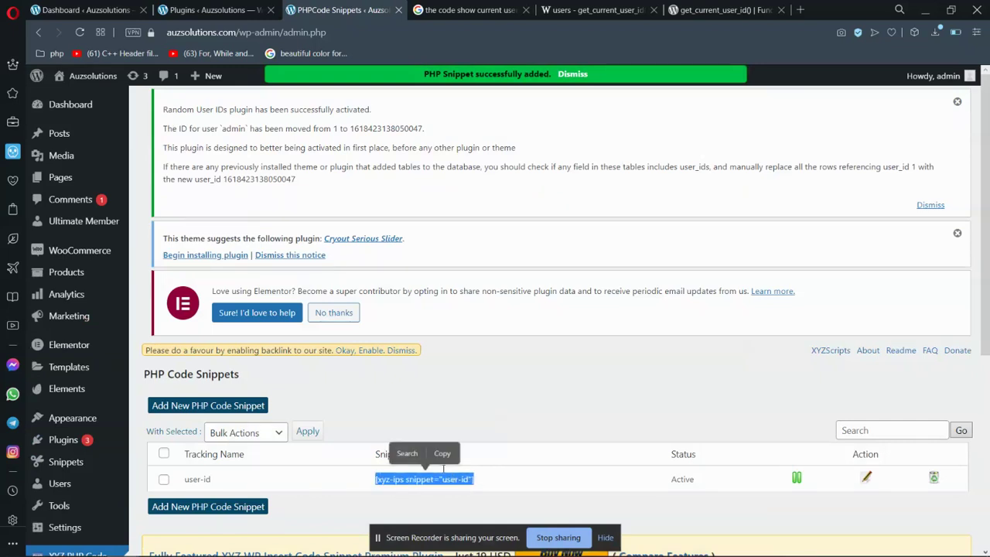
click(441, 453)
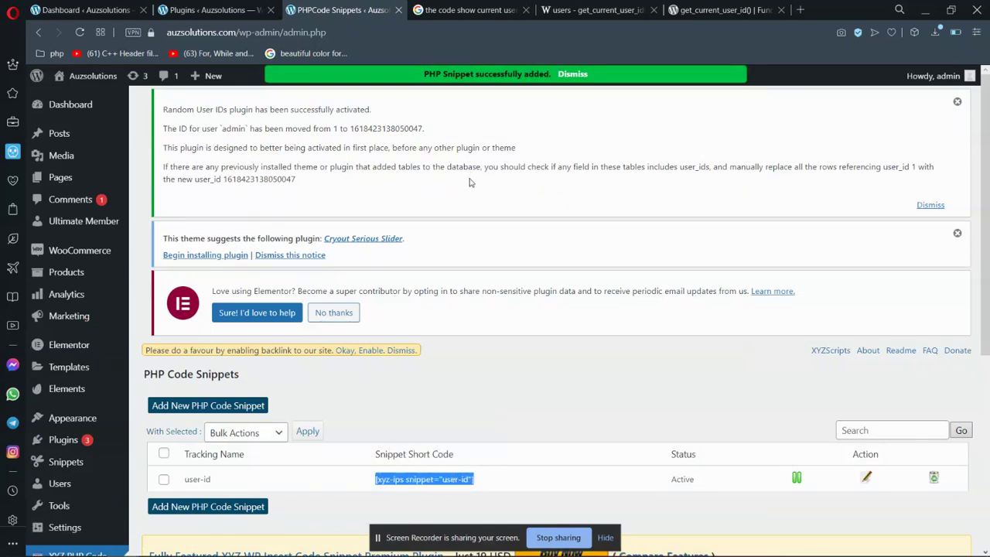
right_click(416, 479)
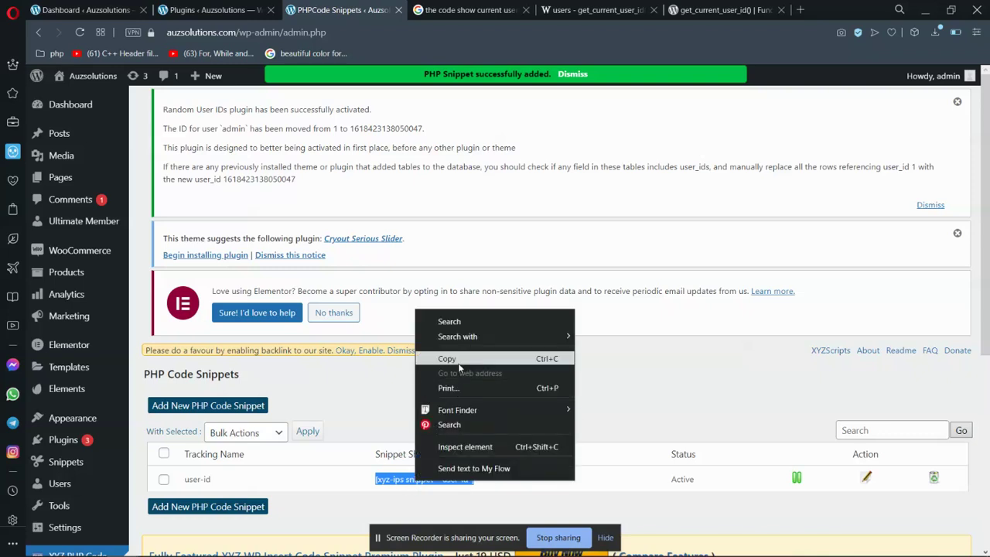
click(457, 360)
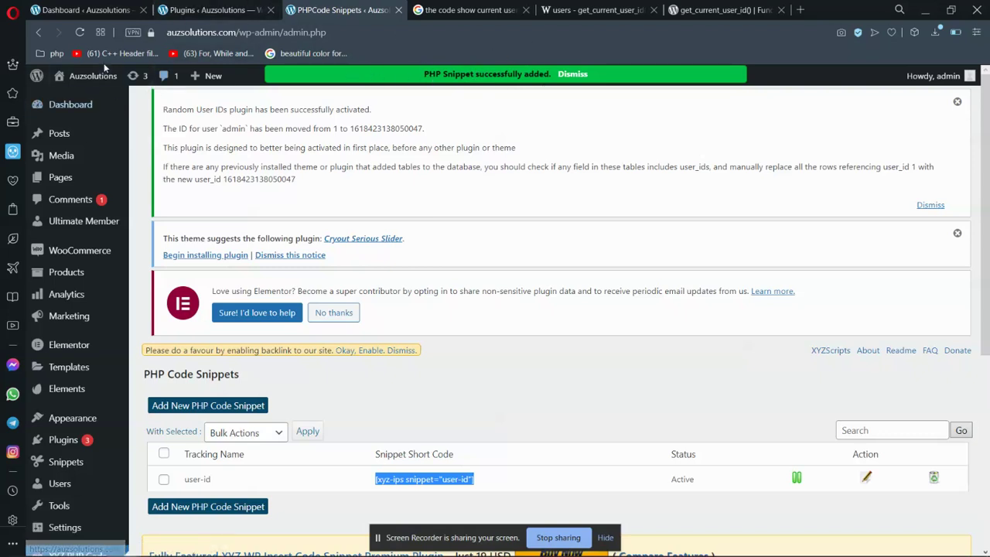
Step: Open the Auzsolutions home page in a new tab and start editing it with Elementor
mouse_move(105, 79)
right_click(113, 99)
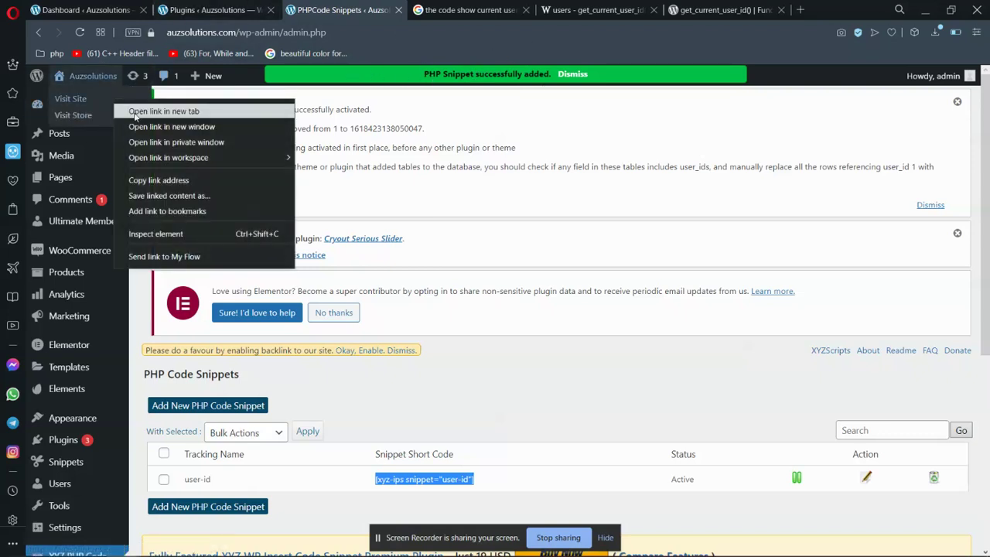
click(155, 108)
click(445, 6)
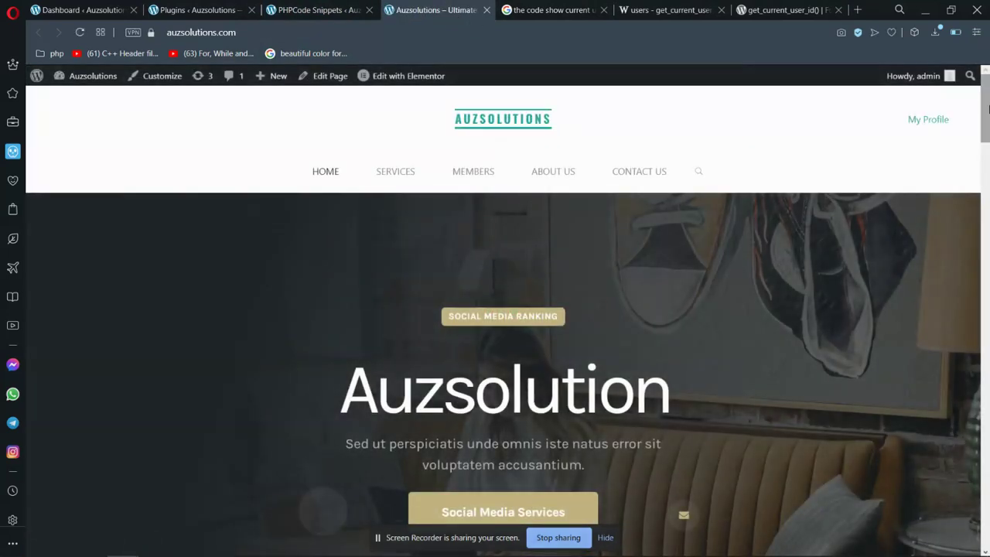
drag(988, 109, 949, 61)
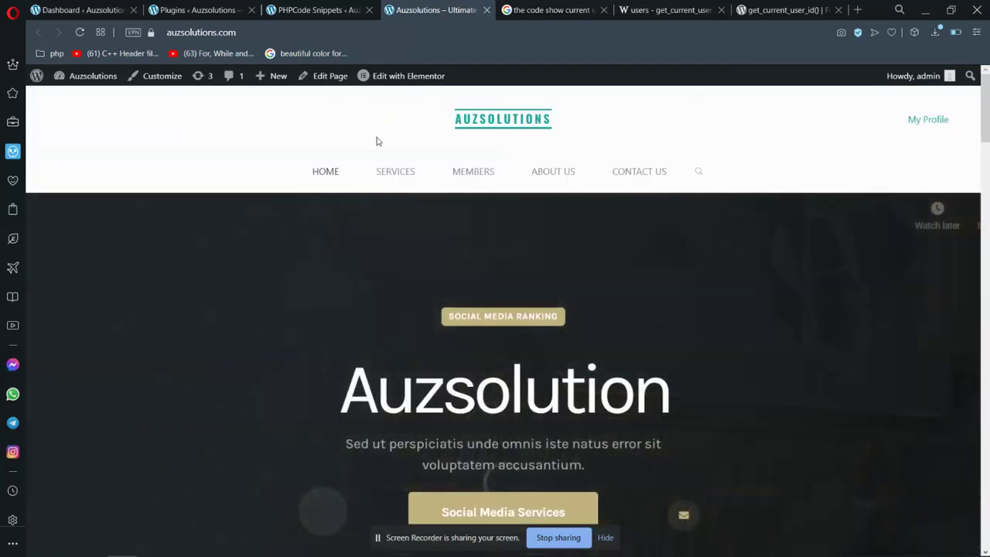
click(396, 76)
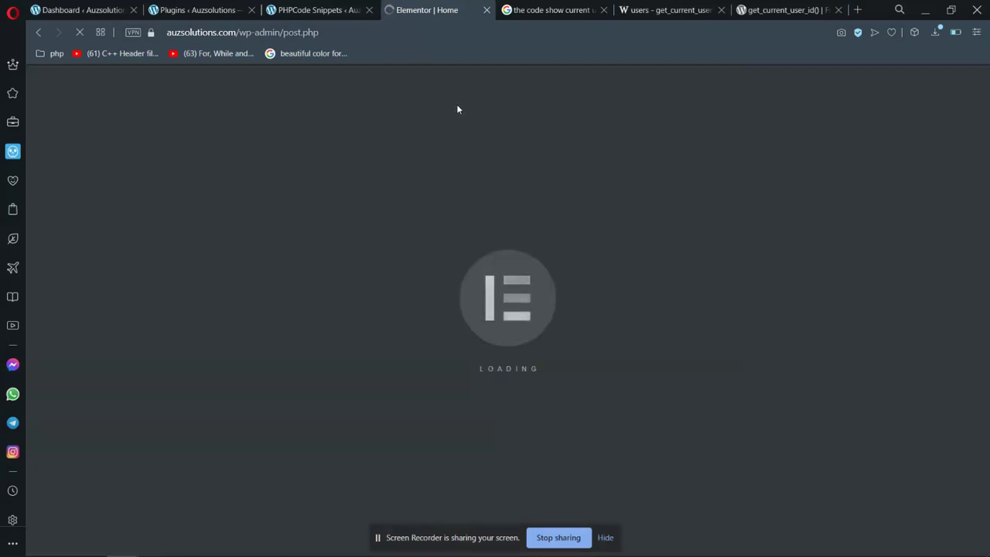
Step: Return to the PHP Code Snippets page that lists the user-id snippet
click(345, 8)
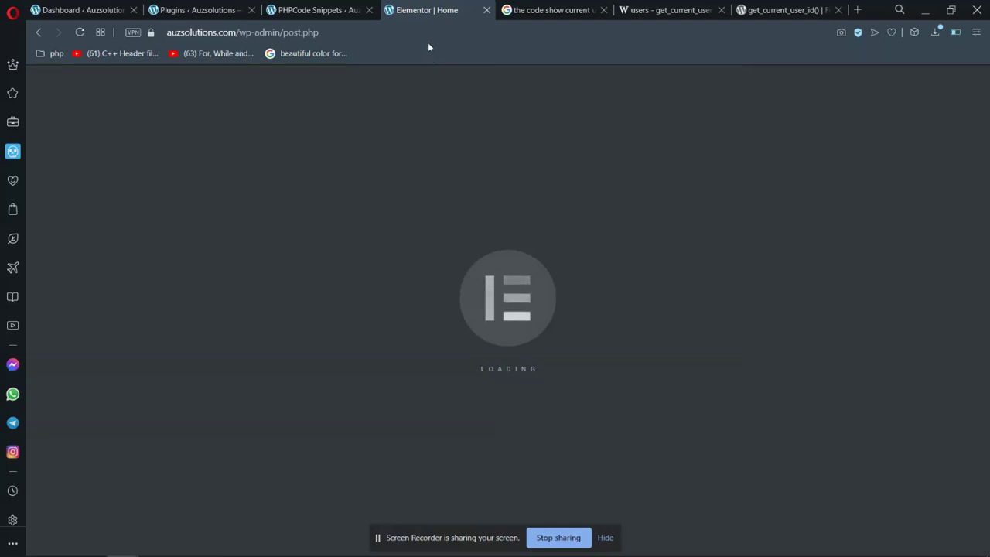
click(334, 9)
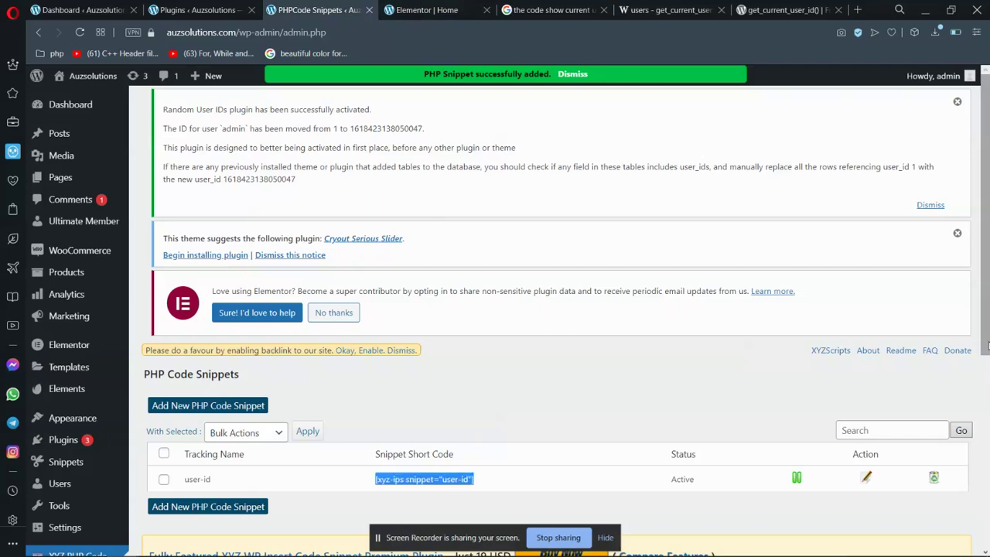
scroll(986, 344, down, 1)
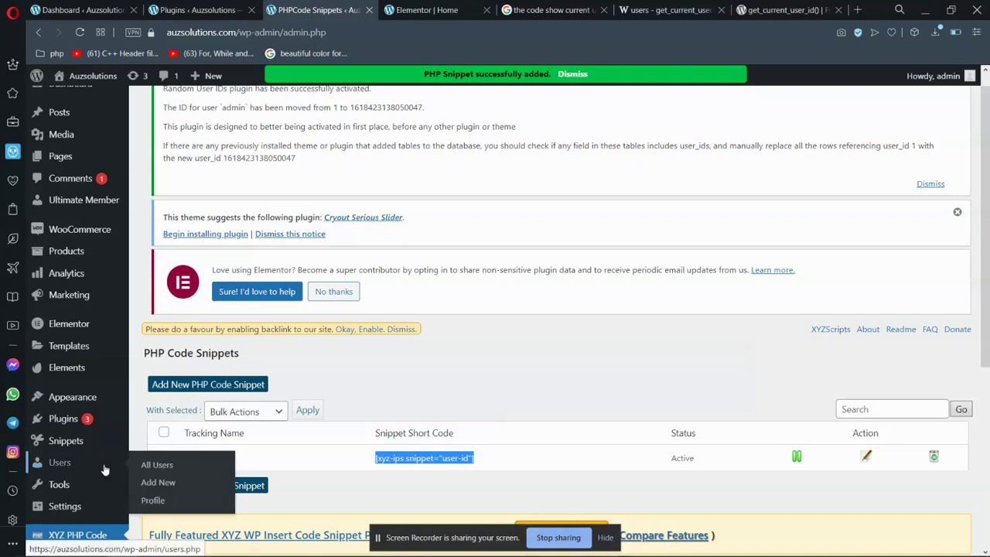
mouse_move(69, 416)
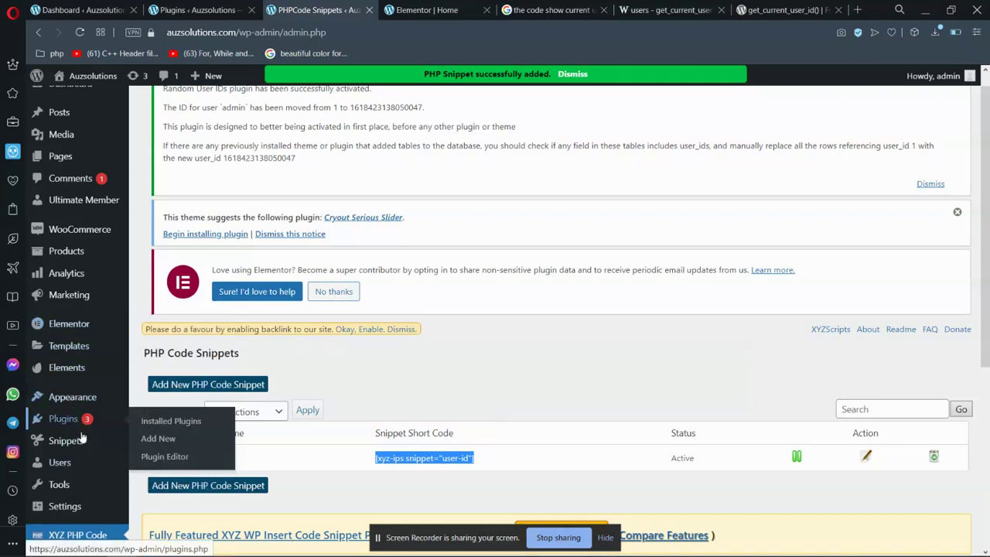
drag(68, 440, 55, 447)
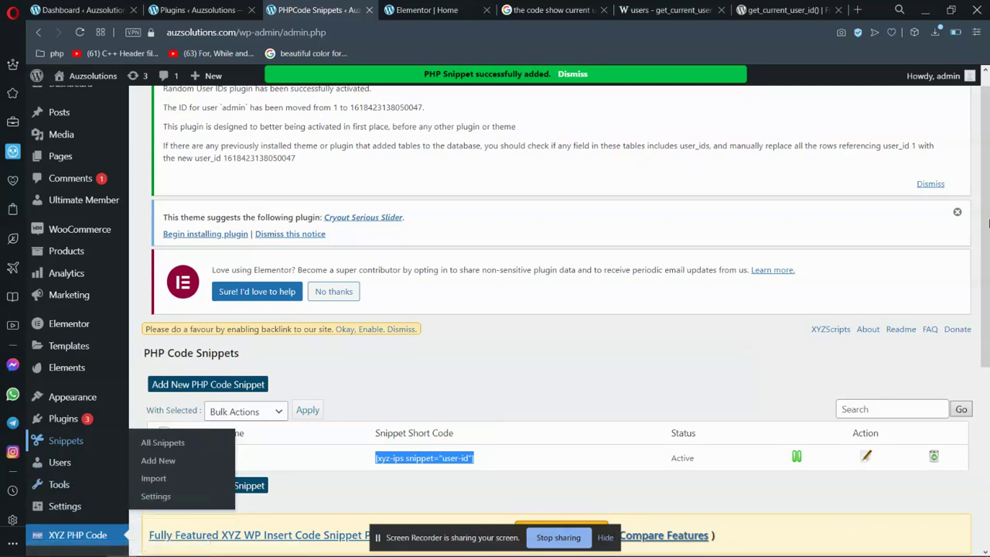
Step: Check the open user ID reference pages and return to the Elementor editor for the home page
scroll(988, 222, down, 3)
click(783, 9)
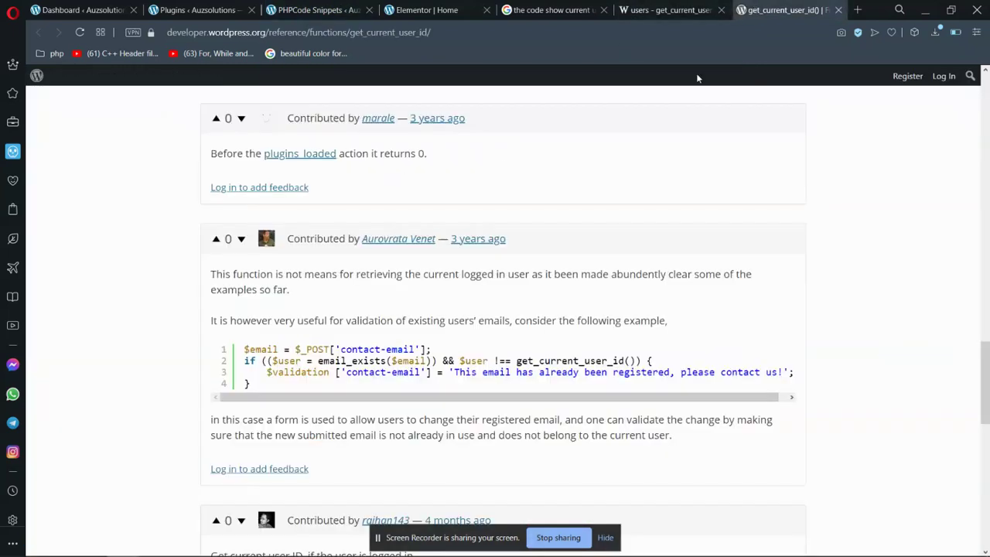
click(666, 9)
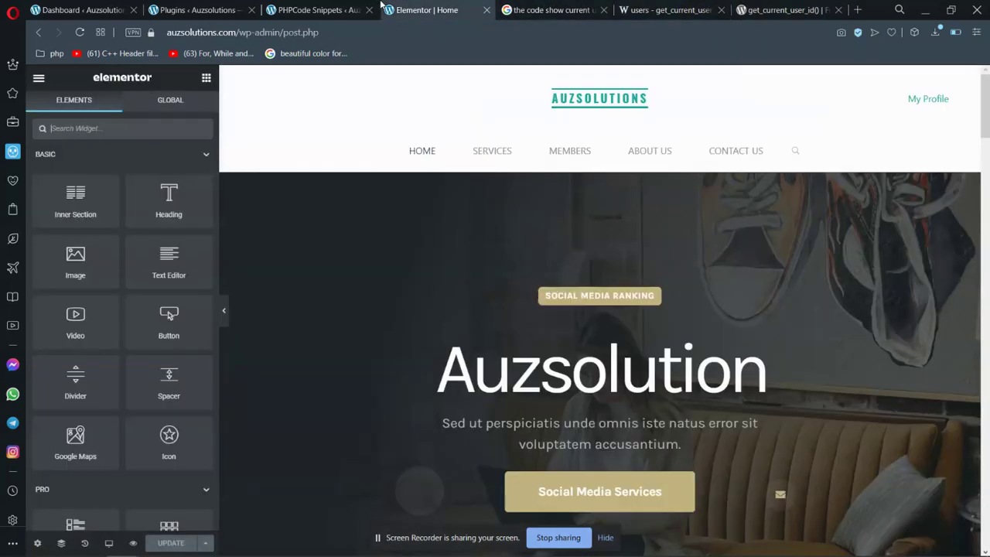
click(427, 10)
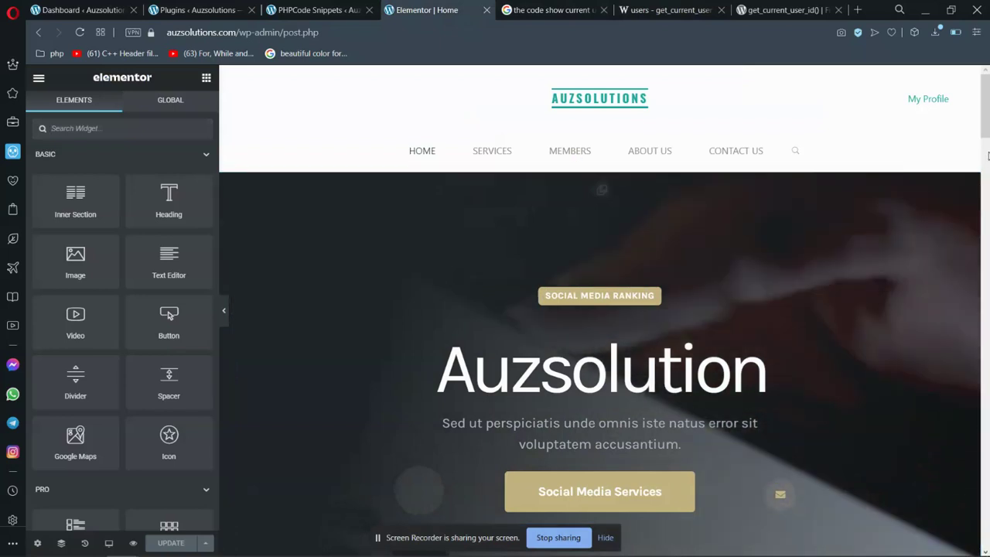
click(588, 310)
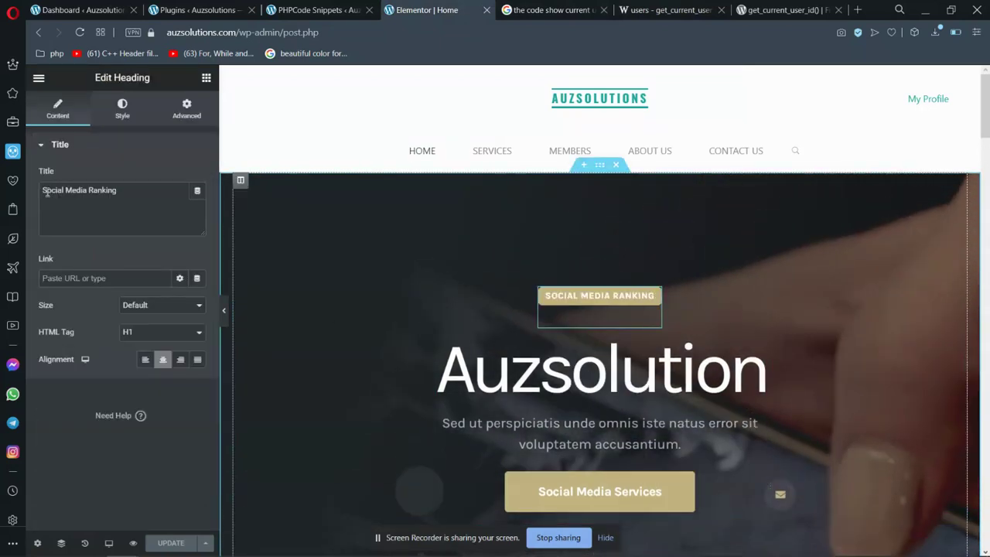
click(36, 77)
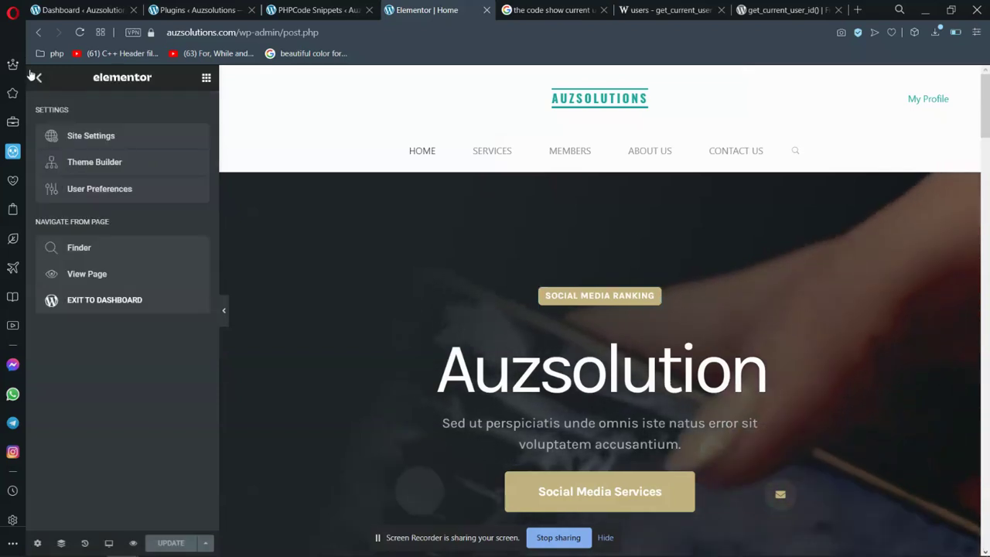
click(36, 76)
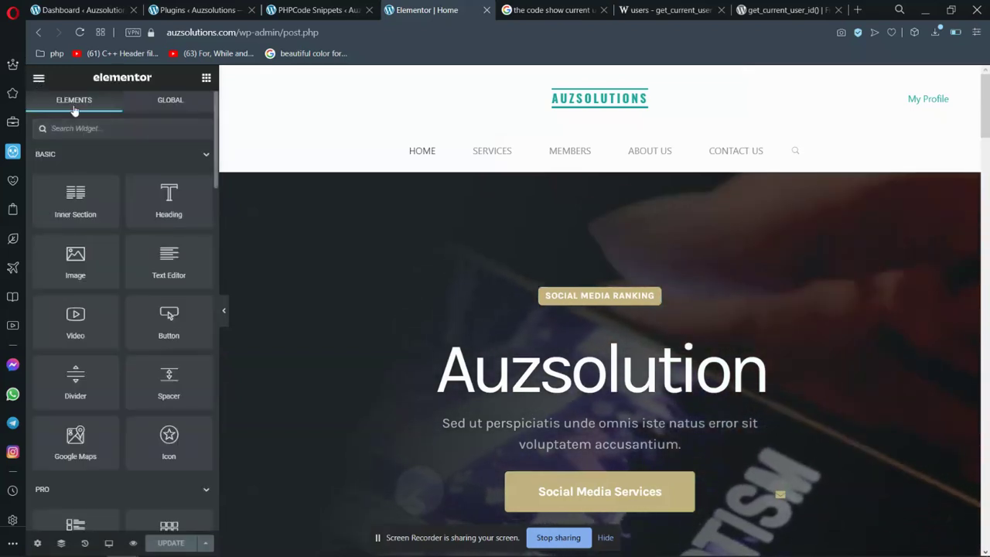
Step: Find the Shortcode widget and place it between the Social Media Ranking heading and the Auzsolution title
click(74, 127)
text(sh)
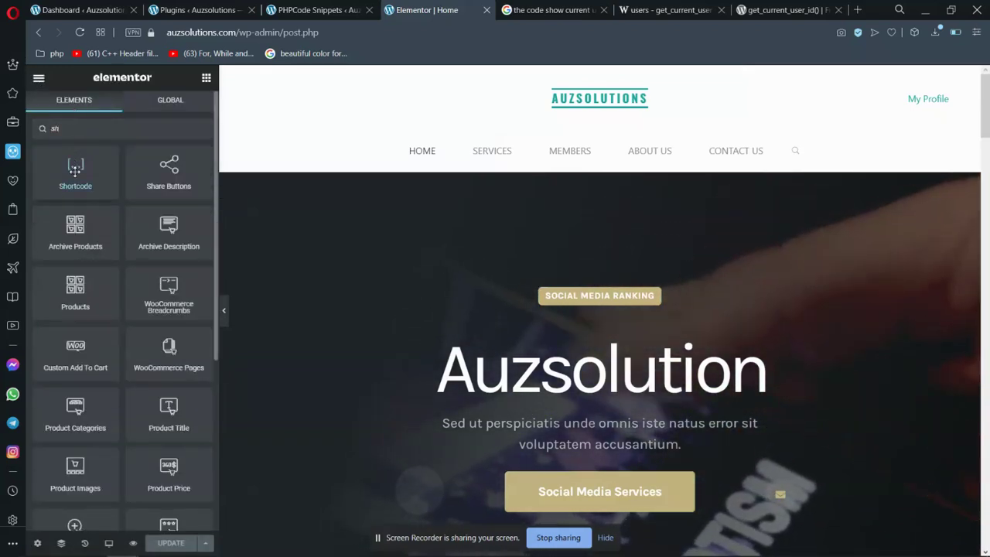
drag(75, 170, 616, 317)
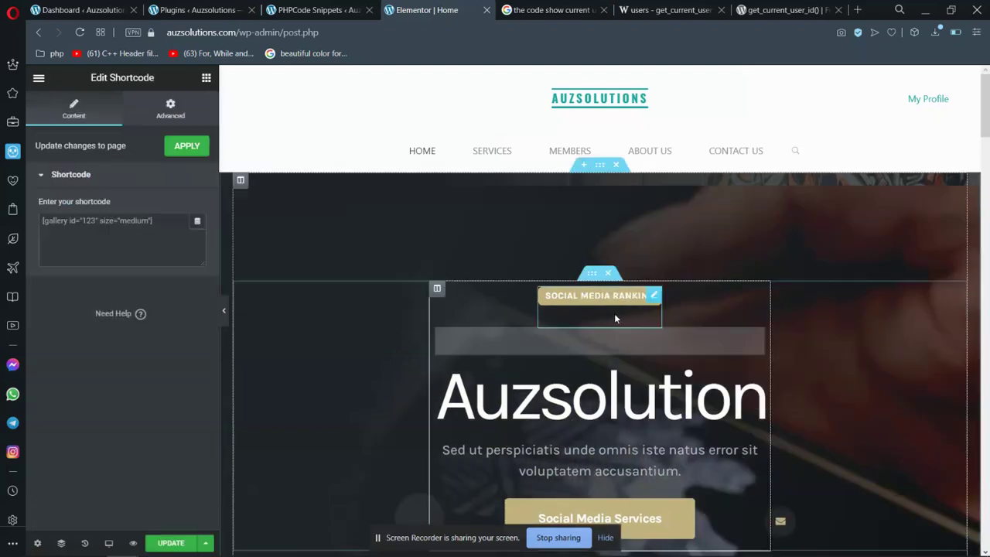
Step: Paste [xyz-ips snippet="user-id"] as the Shortcode widget's content and update the home page
click(129, 239)
key(ctrl+v)
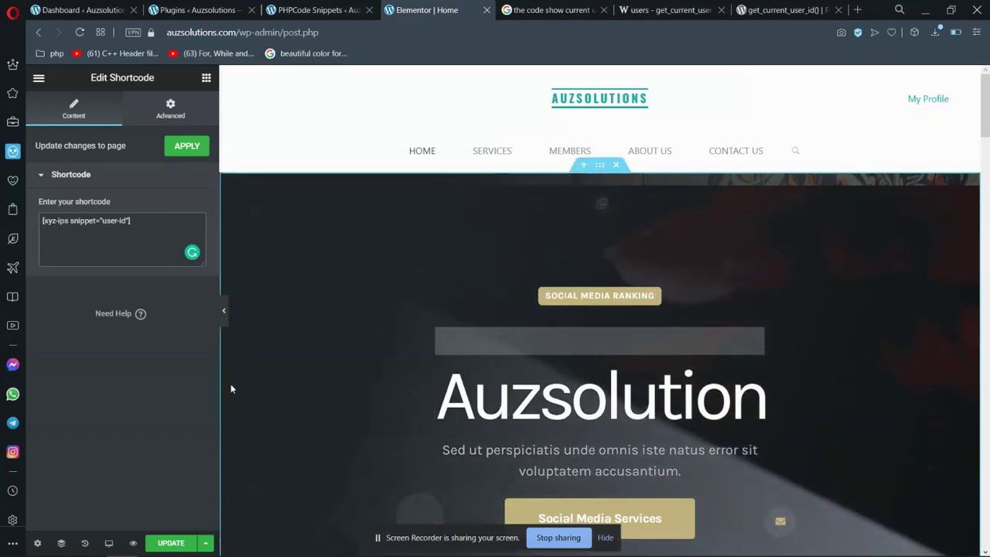
click(171, 544)
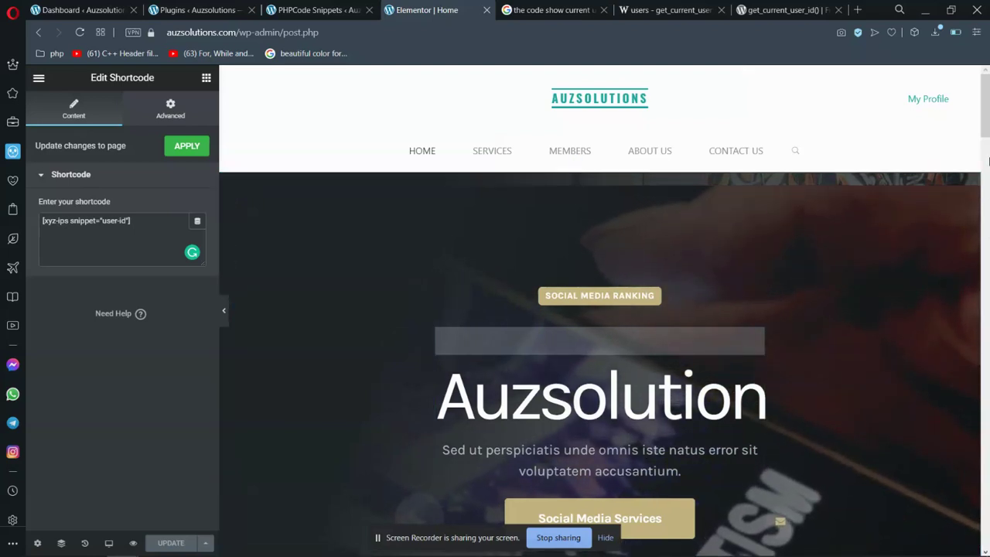
scroll(988, 160, down, 4)
scroll(561, 337, up, 4)
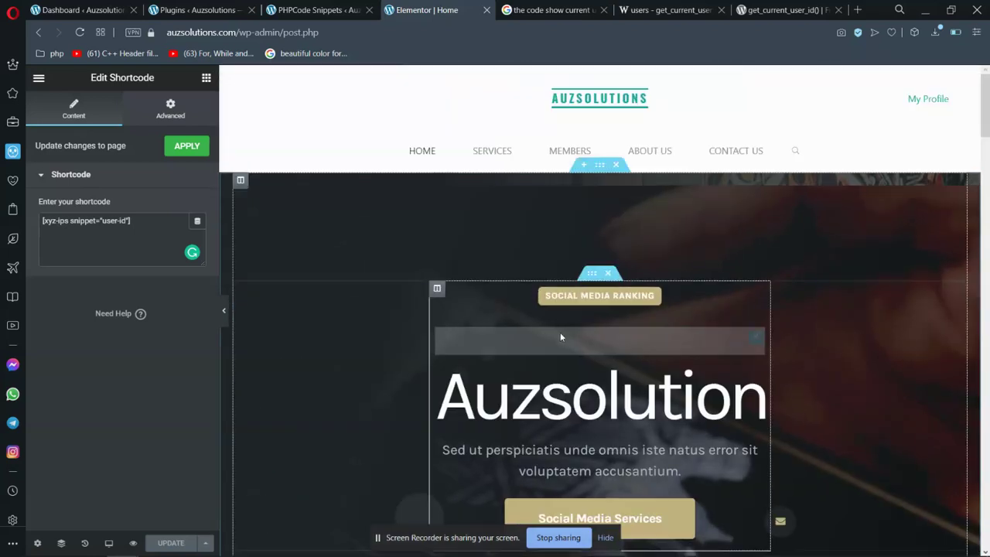